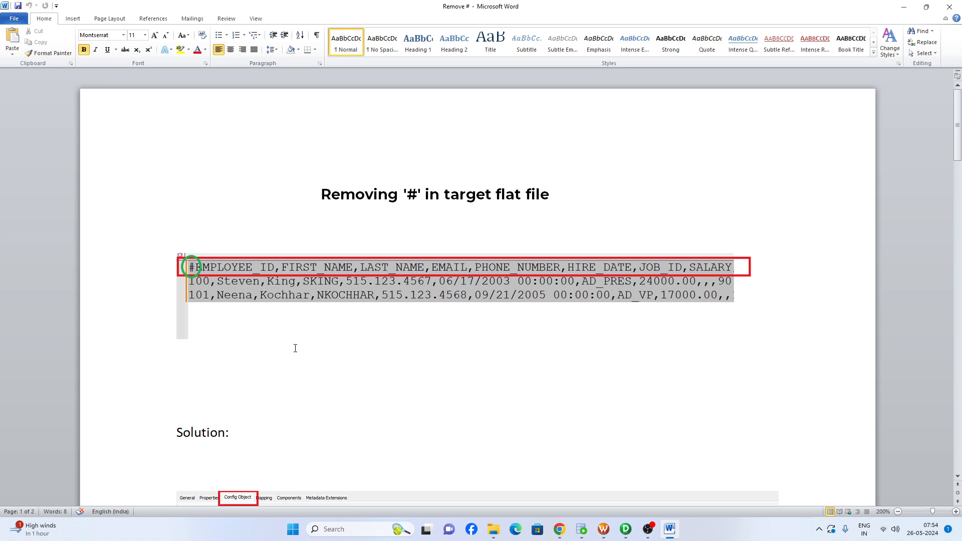
Review the document's steps for removing '#' from the target flat file's header through the session's custom properties
{"action": "scroll", "coordinate": [295, 348], "scroll_direction": "down", "scroll_amount": 5}
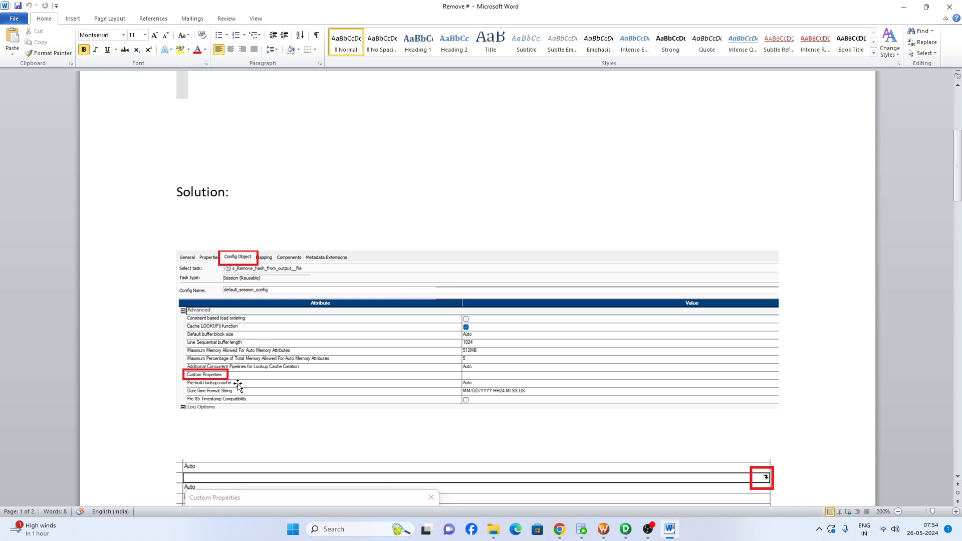
{"action": "scroll", "coordinate": [231, 383], "scroll_direction": "down", "scroll_amount": 3}
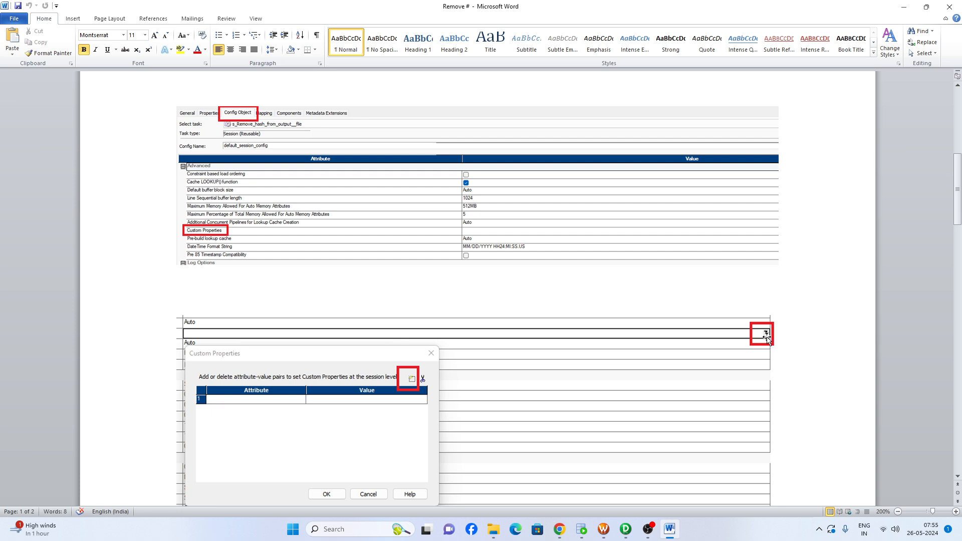
{"action": "scroll", "coordinate": [301, 378], "scroll_direction": "down", "scroll_amount": 2}
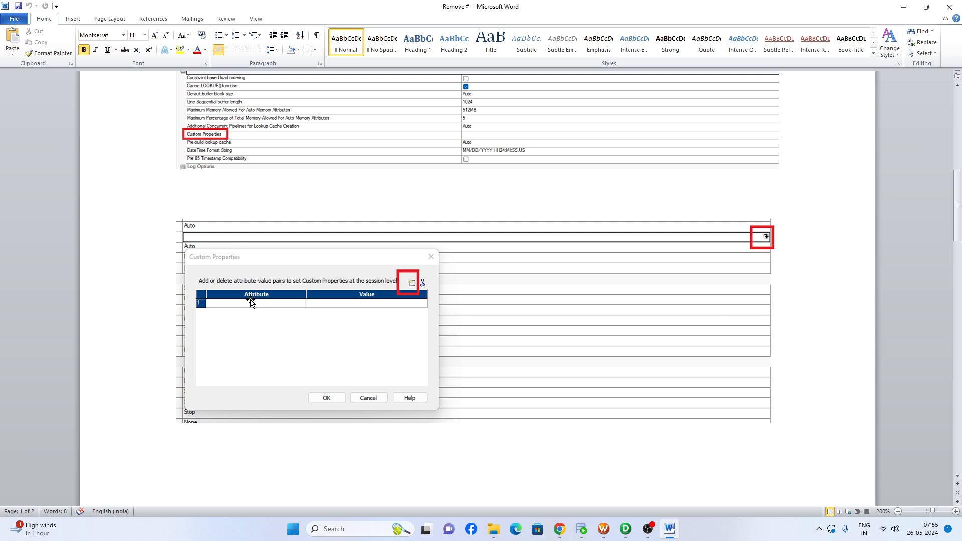
{"action": "scroll", "coordinate": [370, 305], "scroll_direction": "down", "scroll_amount": 3}
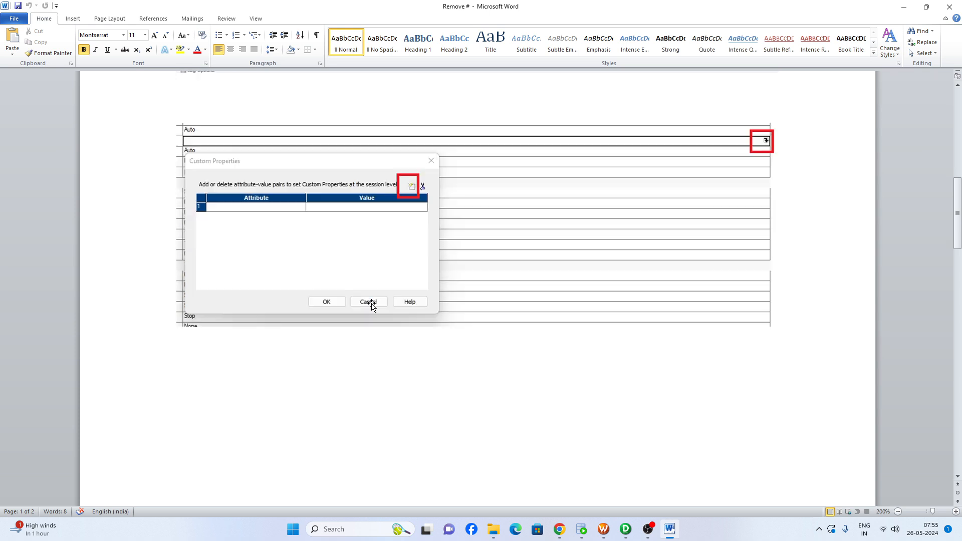
{"action": "scroll", "coordinate": [371, 305], "scroll_direction": "down", "scroll_amount": 15}
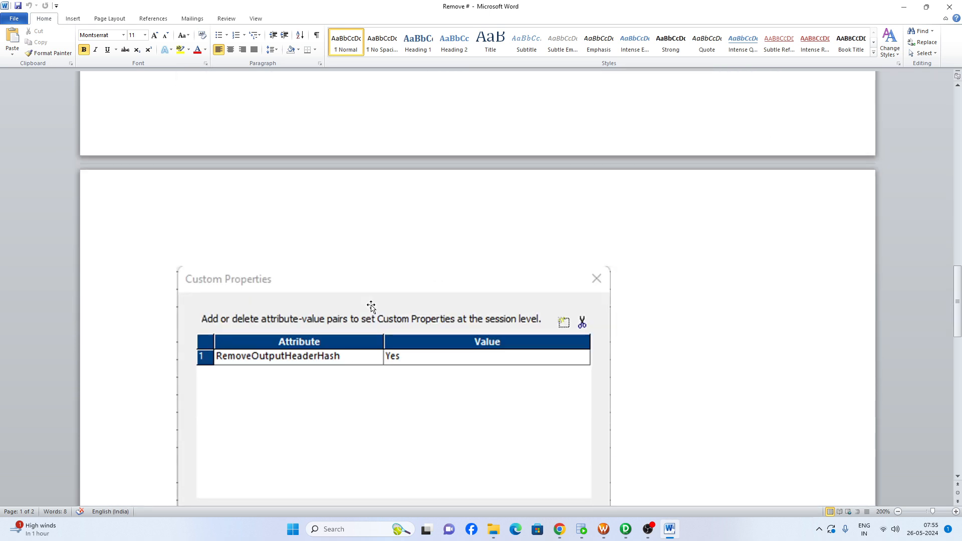
{"action": "scroll", "coordinate": [371, 307], "scroll_direction": "down", "scroll_amount": 2}
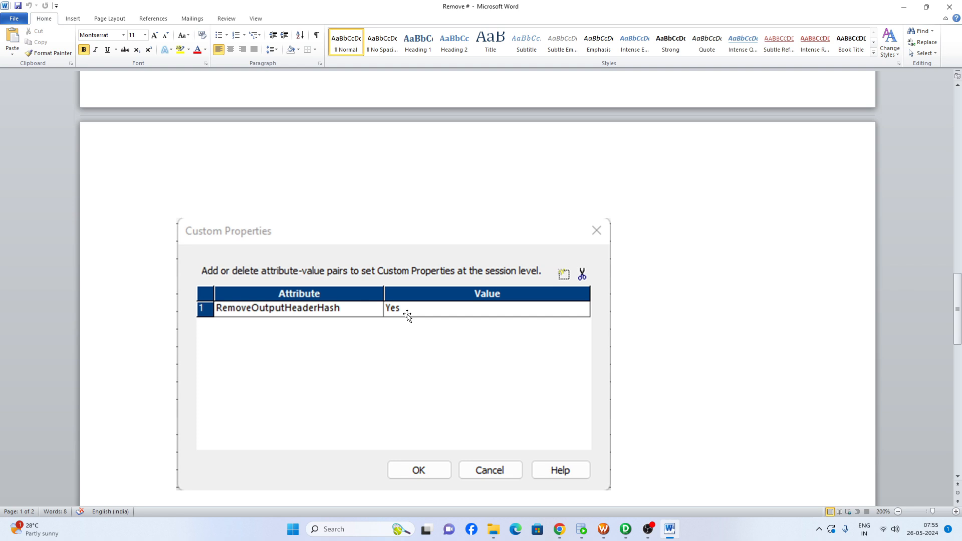
{"action": "scroll", "coordinate": [407, 314], "scroll_direction": "down", "scroll_amount": 6}
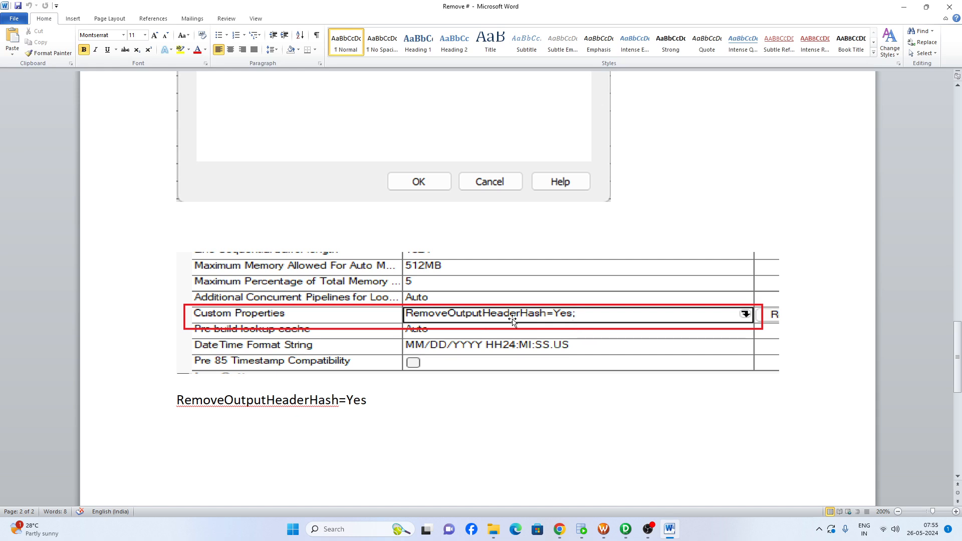
{"action": "scroll", "coordinate": [512, 321], "scroll_direction": "down", "scroll_amount": 3}
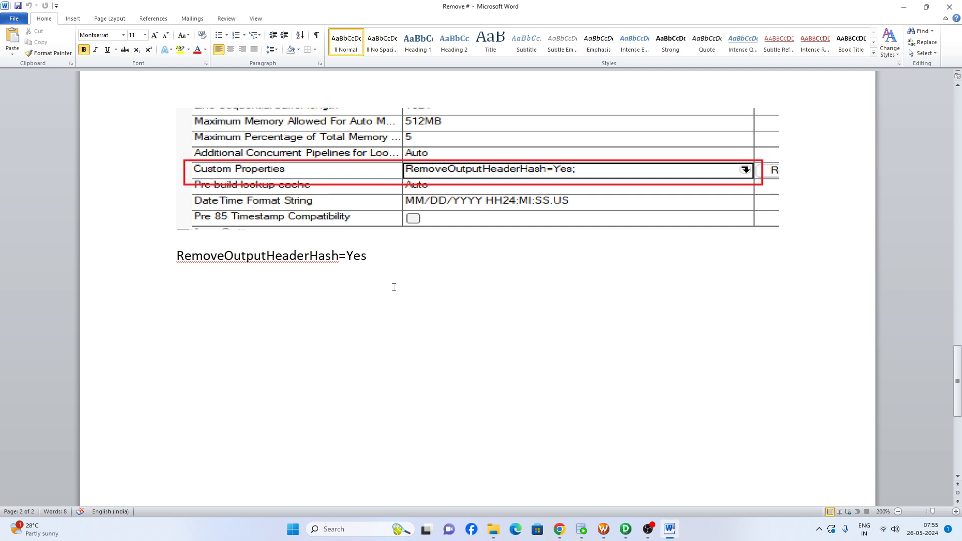
Switch to Informatica PowerCenter Designer and view the EMPLOYEES source definition in the Source Analyzer
{"action": "left_click", "coordinate": [625, 530]}
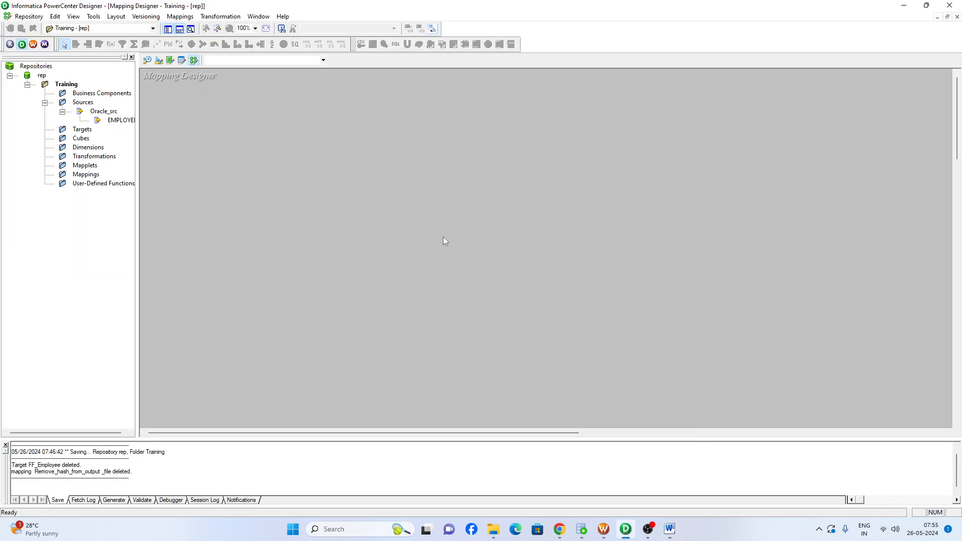
{"action": "left_click", "coordinate": [115, 121]}
{"action": "left_click", "coordinate": [147, 60]}
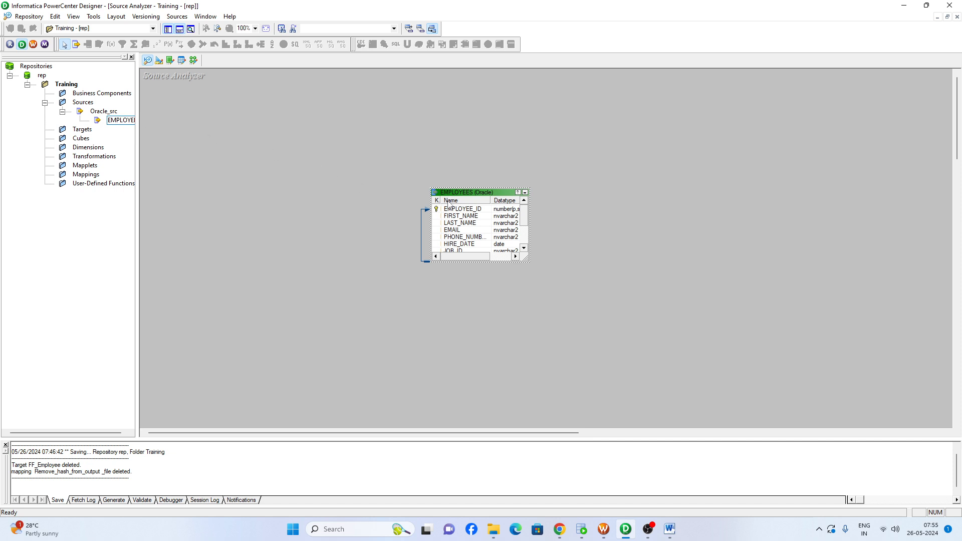
Create a mapping named remove_hash_flat_file by adding the Oracle EMPLOYEES source in the Mapping Designer
{"action": "left_click", "coordinate": [193, 60]}
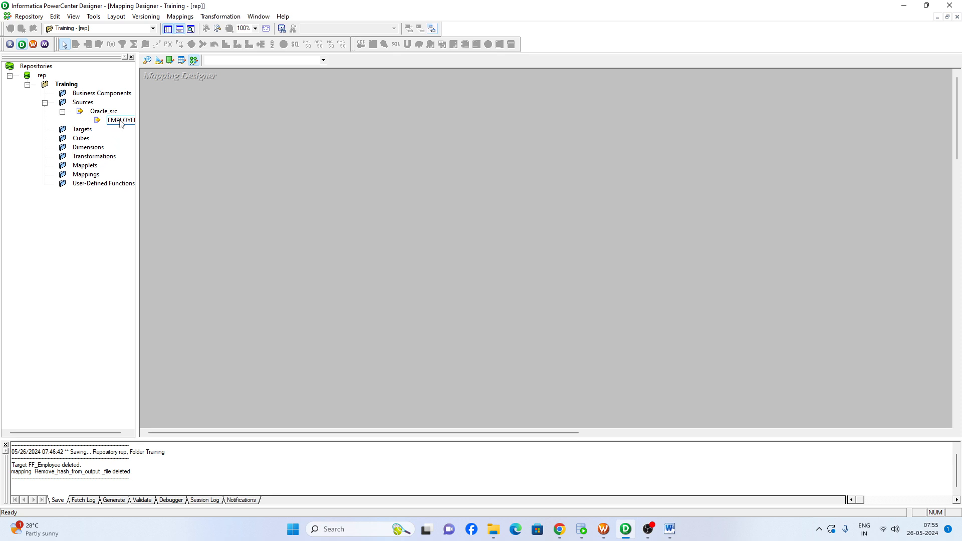
{"action": "left_click_drag", "start_coordinate": [120, 121], "coordinate": [284, 143]}
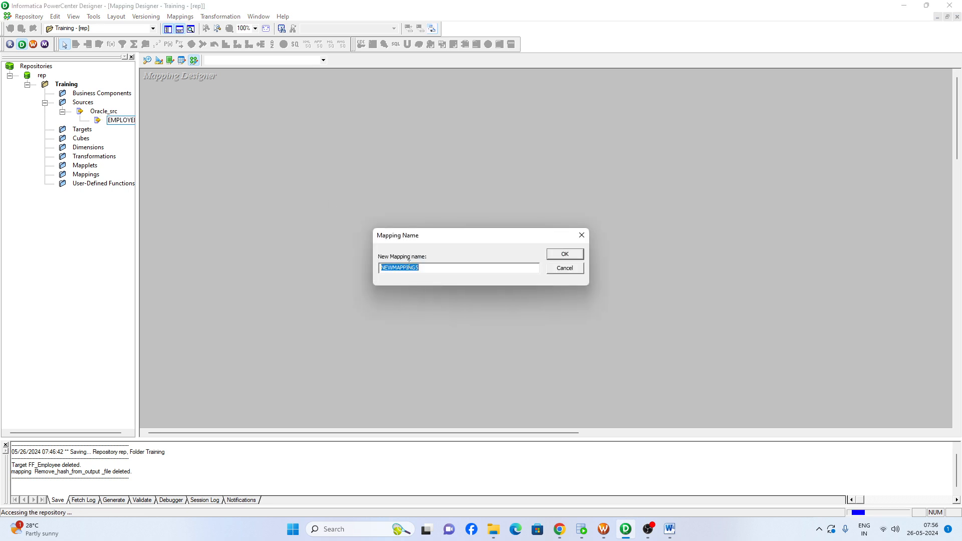
{"action": "type", "text": "remove_hash_flat_file"}
{"action": "key", "text": "Return"}
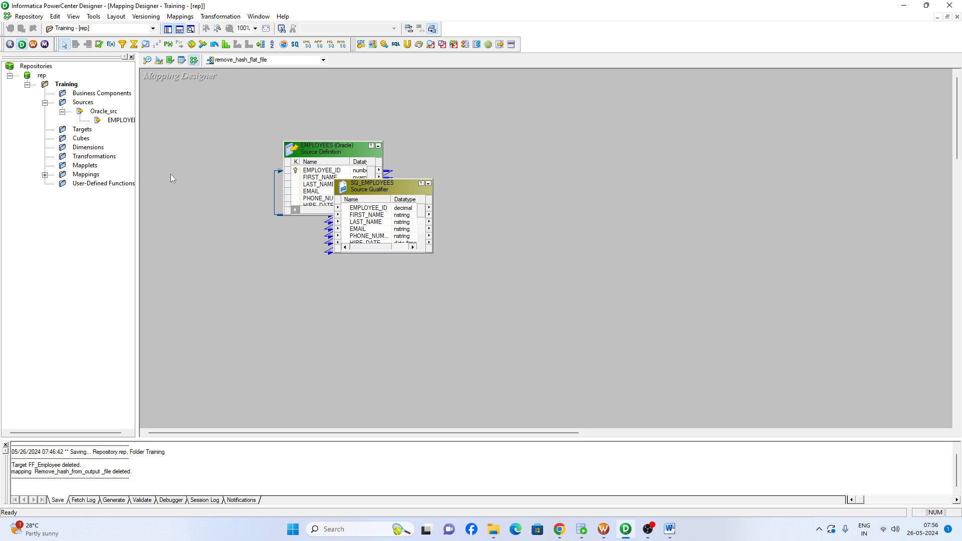
Add an Expression transformation beside the source qualifier and link all SQ_EMPLOYEES ports to it
{"action": "left_click", "coordinate": [110, 44]}
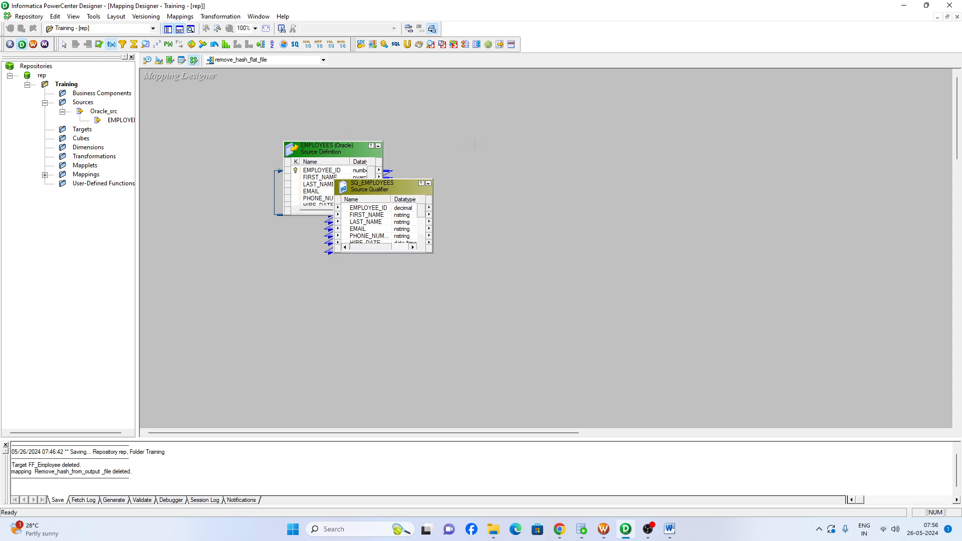
{"action": "left_click_drag", "start_coordinate": [482, 145], "coordinate": [608, 258]}
{"action": "right_click", "coordinate": [373, 215]}
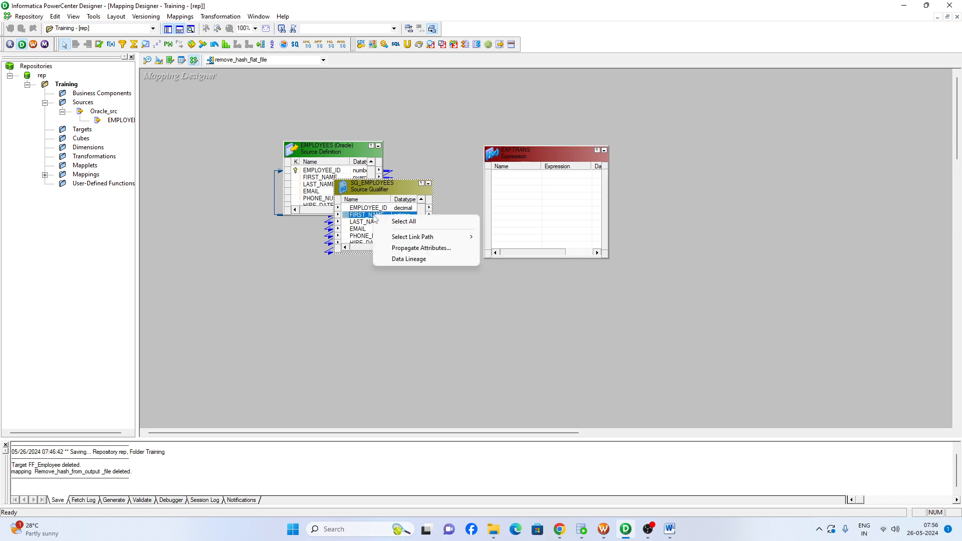
{"action": "left_click", "coordinate": [403, 222]}
{"action": "left_click_drag", "start_coordinate": [405, 219], "coordinate": [507, 195]}
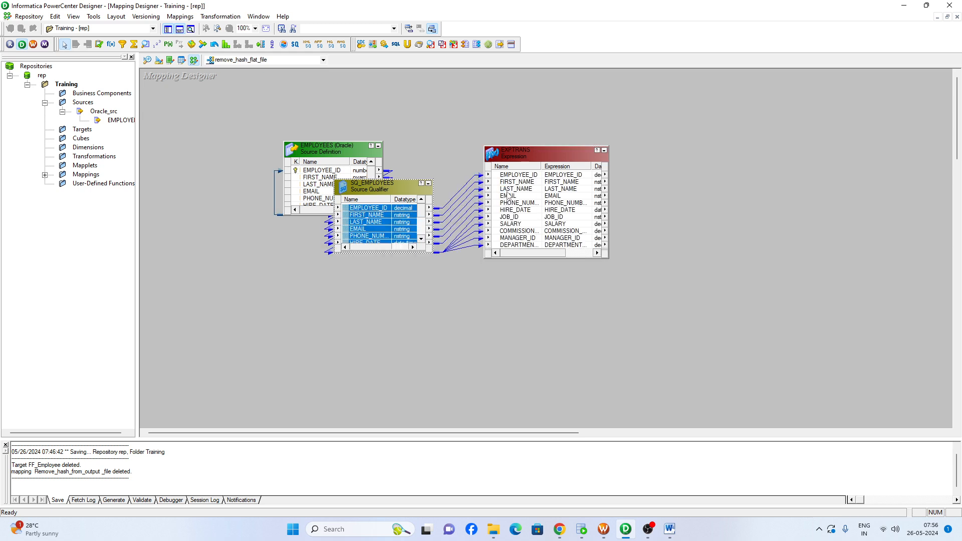
Create and add a target from the Expression transformation and place it to the right of the Expression
{"action": "right_click", "coordinate": [548, 151]}
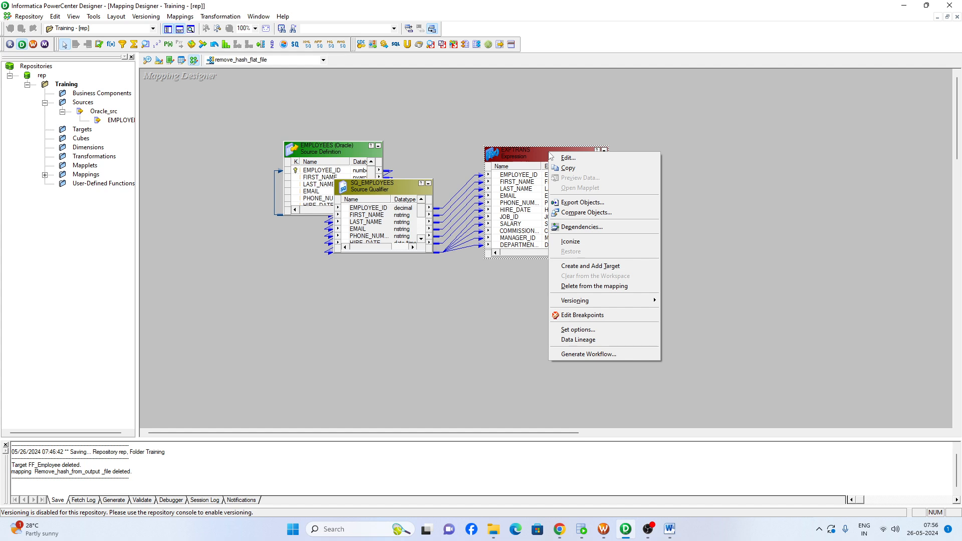
{"action": "left_click", "coordinate": [81, 132]}
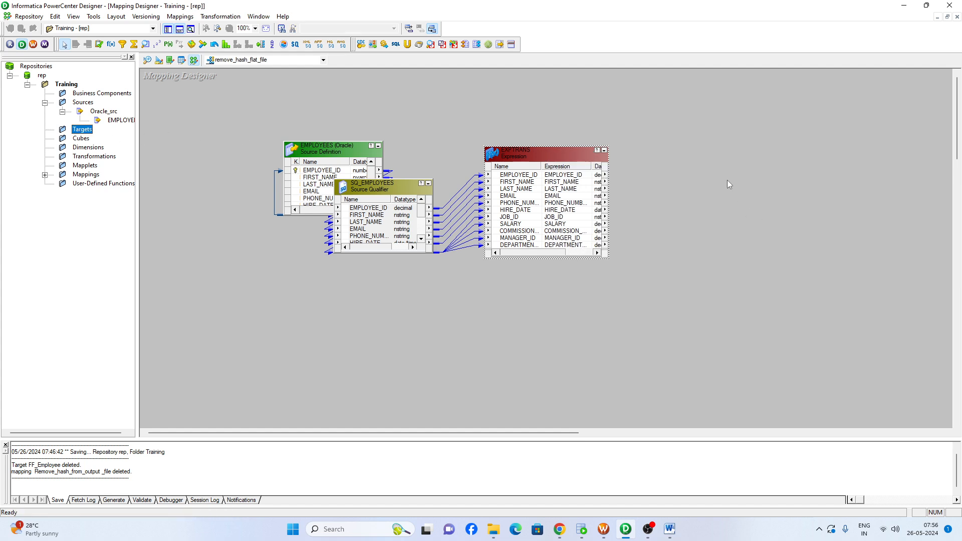
{"action": "right_click", "coordinate": [550, 156]}
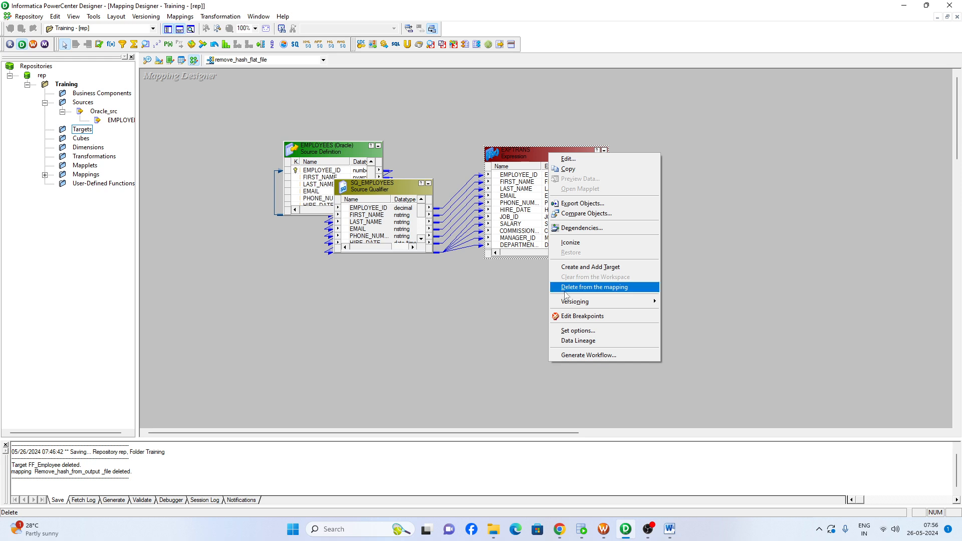
{"action": "left_click", "coordinate": [597, 271]}
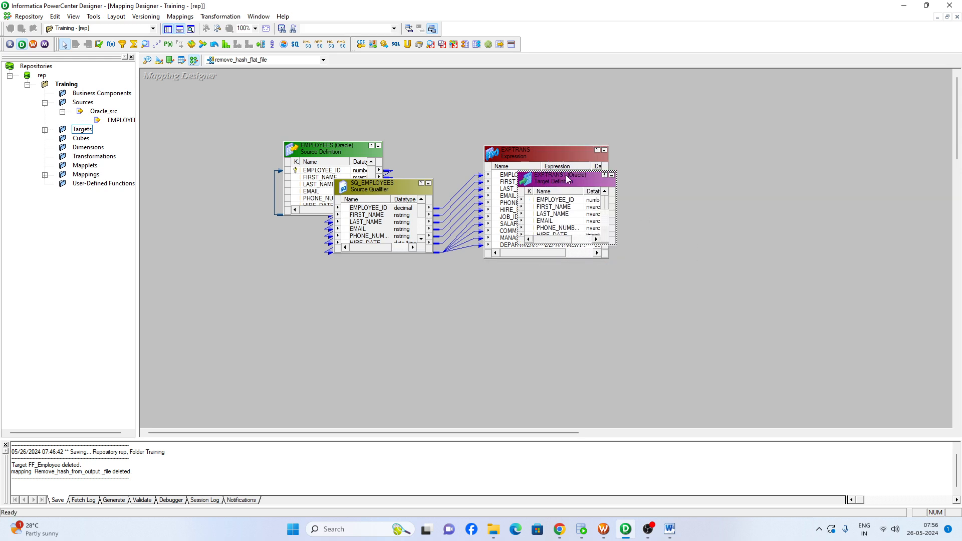
{"action": "left_click_drag", "start_coordinate": [567, 179], "coordinate": [743, 173]}
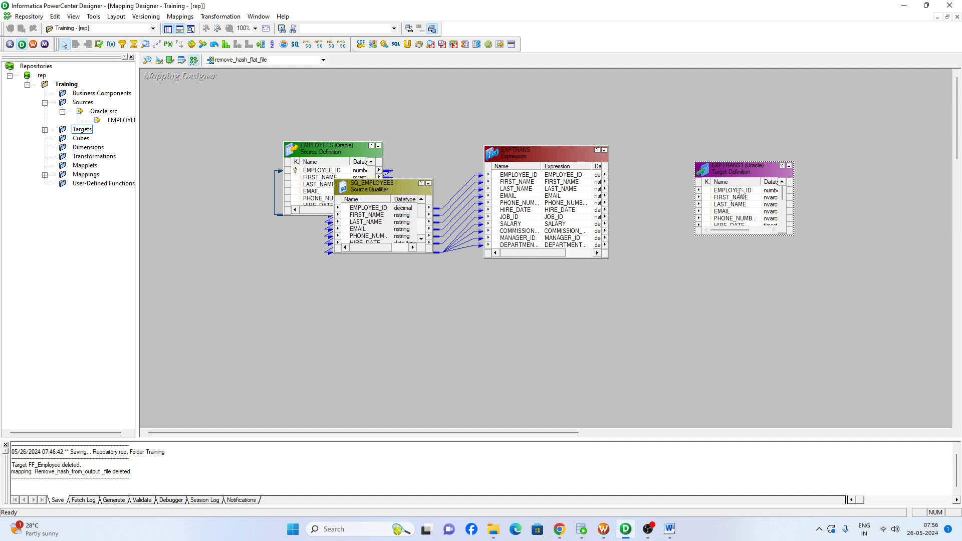
Link all ports of the Expression transformation to the matching columns of the new target definition
{"action": "right_click", "coordinate": [530, 189]}
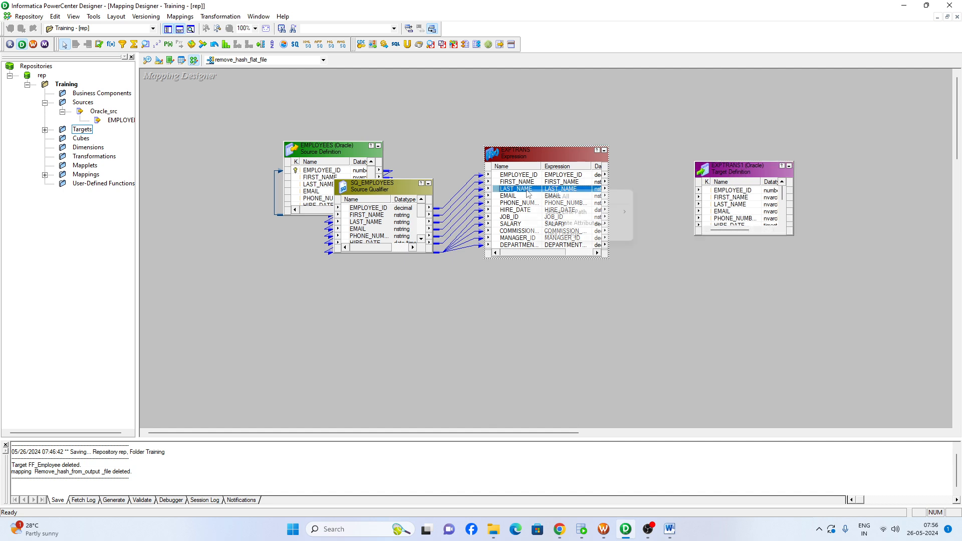
{"action": "left_click", "coordinate": [536, 193]}
{"action": "left_click_drag", "start_coordinate": [522, 182], "coordinate": [732, 193]}
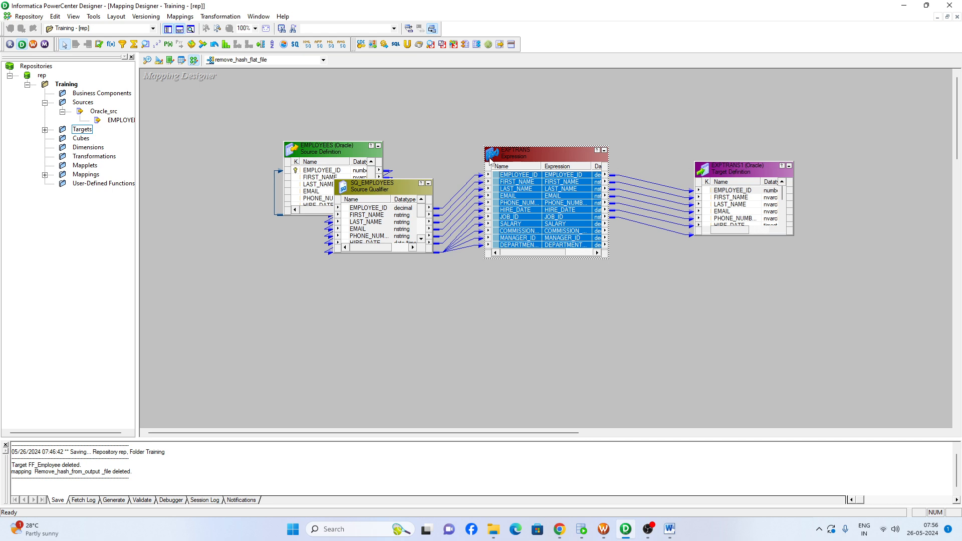
Open the EXPTRANS target definition in the Target Designer workspace
{"action": "left_click", "coordinate": [81, 131]}
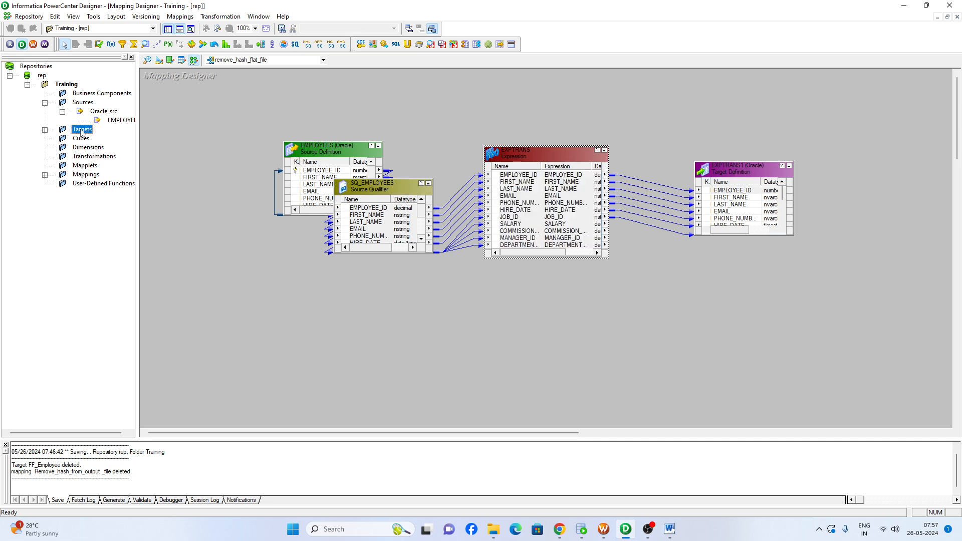
{"action": "double_click", "coordinate": [81, 131]}
{"action": "left_click", "coordinate": [159, 60]}
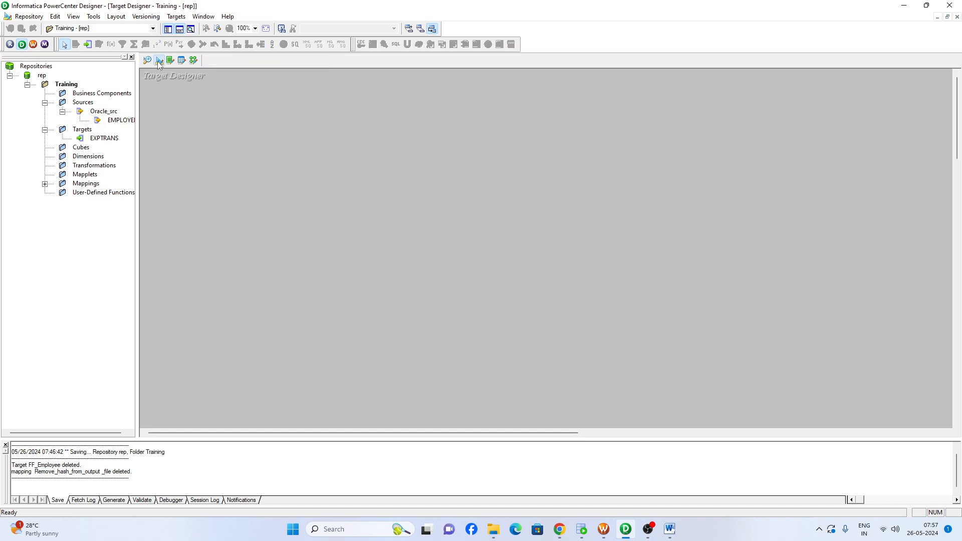
{"action": "left_click_drag", "start_coordinate": [104, 138], "coordinate": [247, 138]}
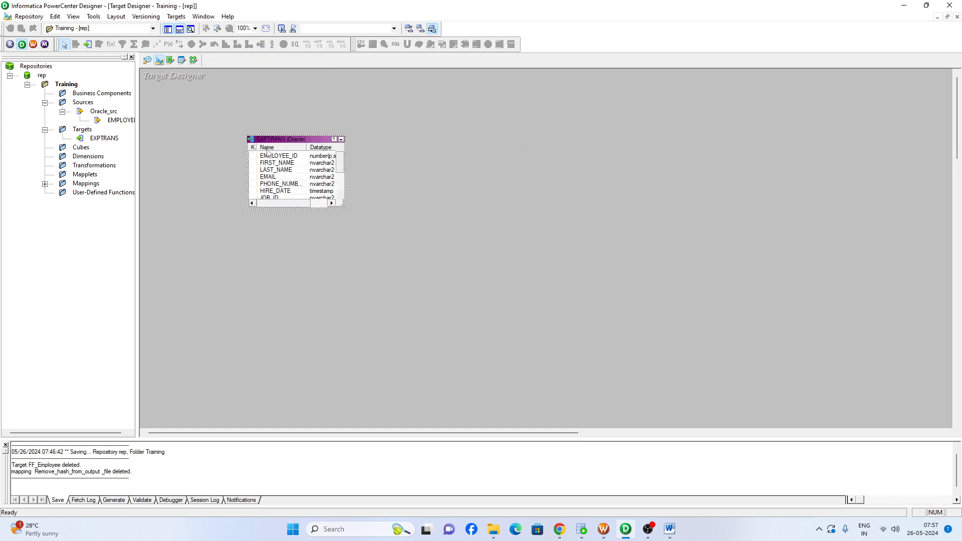
Set the EXPTRANS target's database type to Flat File and apply the change
{"action": "double_click", "coordinate": [283, 140]}
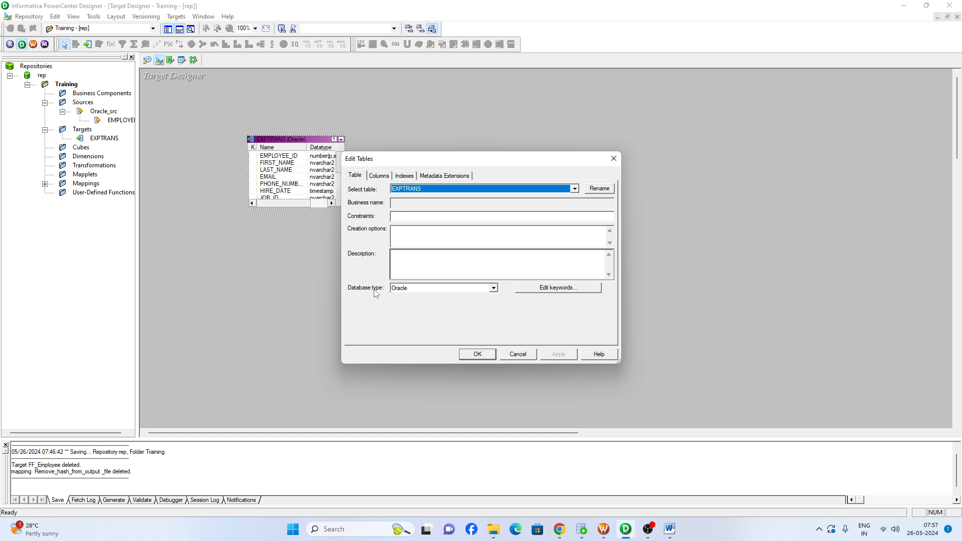
{"action": "left_click", "coordinate": [416, 289]}
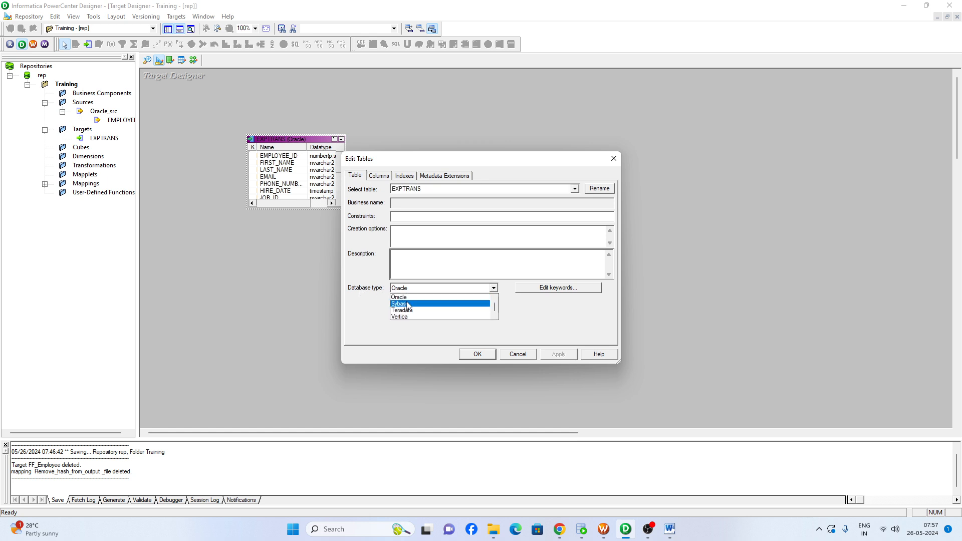
{"action": "scroll", "coordinate": [405, 305], "scroll_direction": "up", "scroll_amount": 2}
{"action": "left_click", "coordinate": [400, 303]}
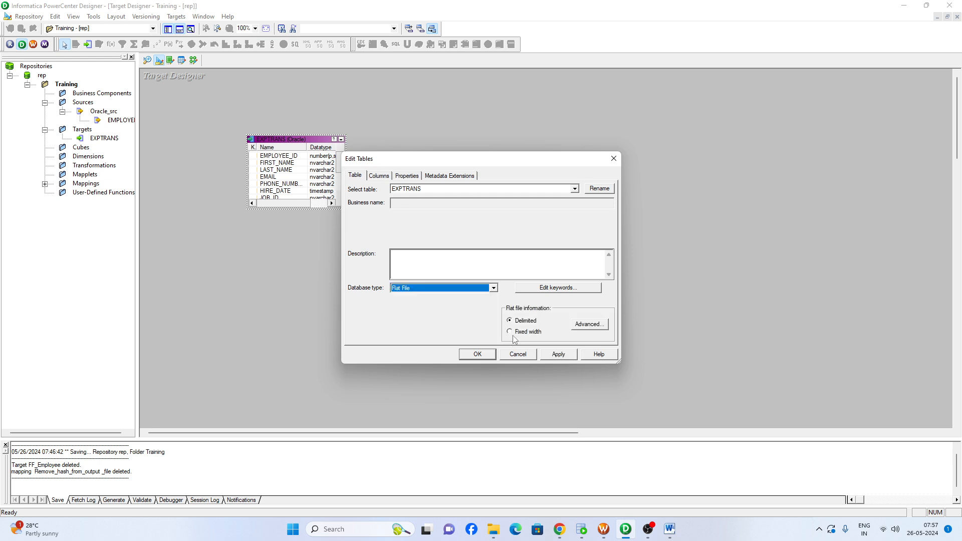
{"action": "left_click", "coordinate": [557, 354]}
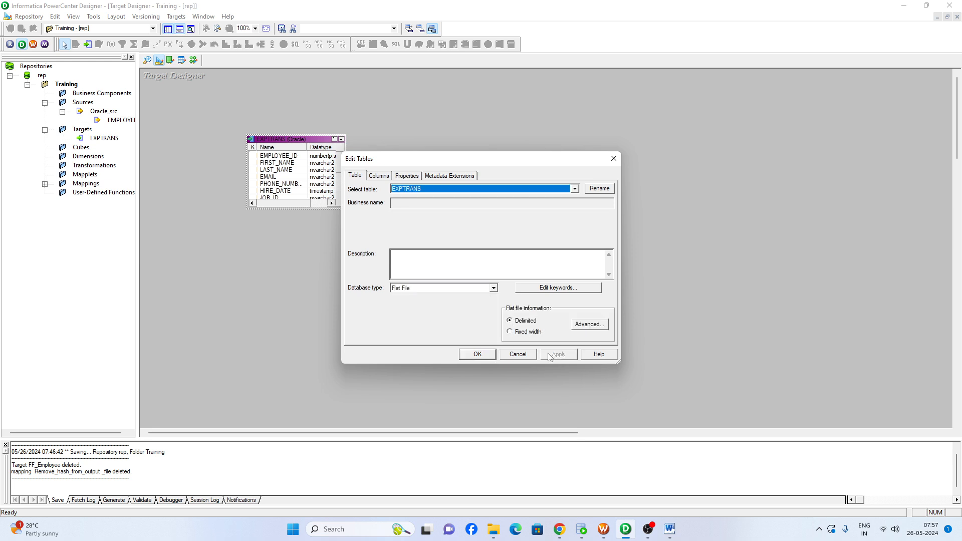
Rename the flat-file target table to FF_Employee and apply the table edits
{"action": "left_click", "coordinate": [597, 189]}
{"action": "type", "text": "FF"}
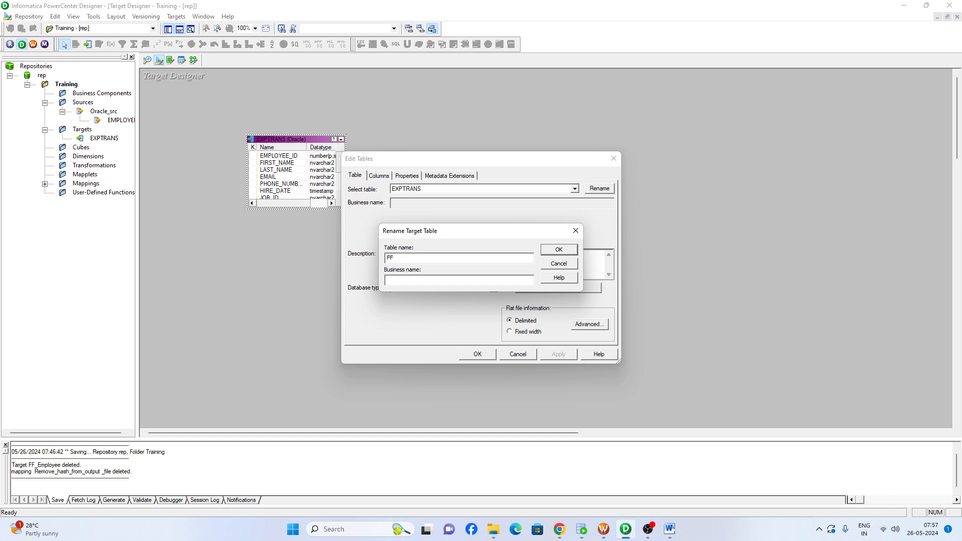
{"action": "type", "text": "_Employee"}
{"action": "key", "text": "Return"}
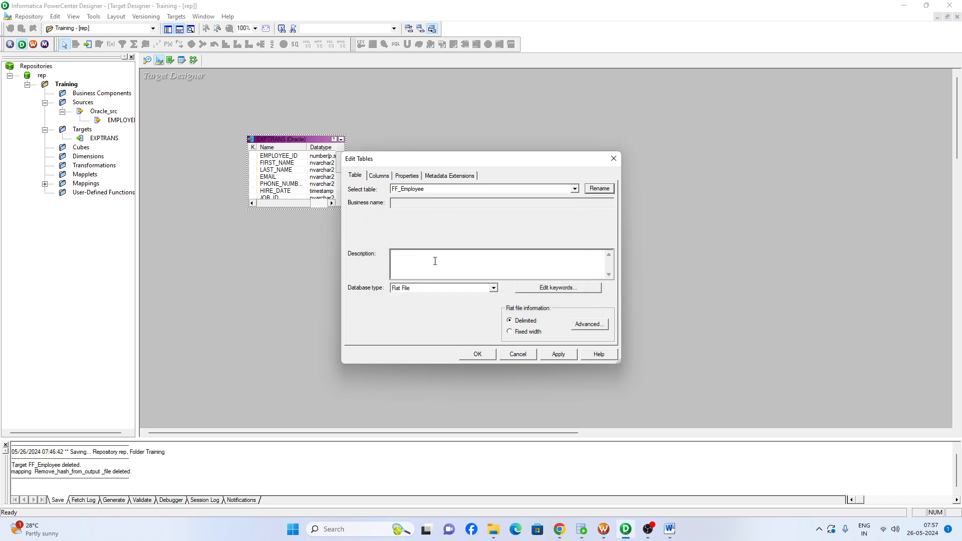
{"action": "left_click", "coordinate": [567, 354]}
{"action": "left_click", "coordinate": [477, 356]}
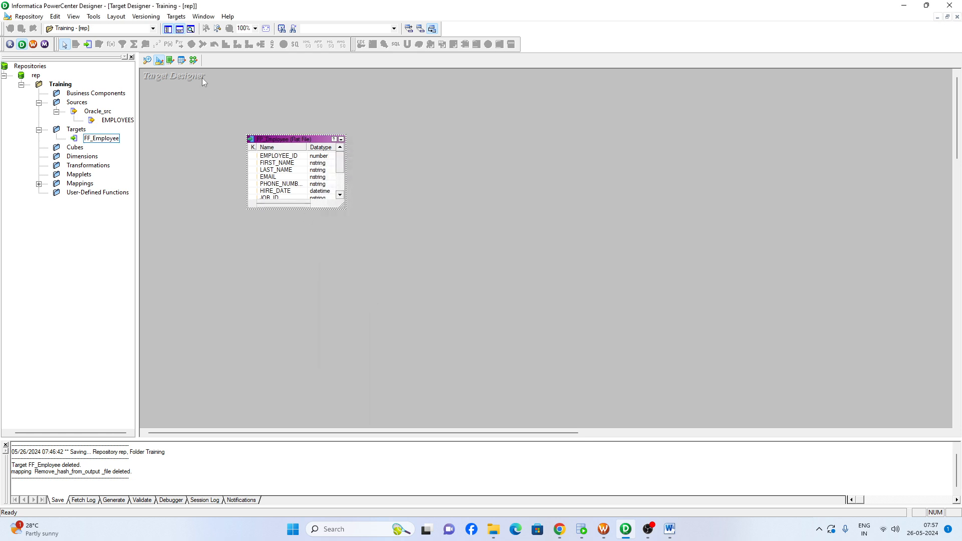
Rename the EXPTRANS1 target instance in the remove_hash_flat_file mapping to FF_Employee and apply the change
{"action": "left_click", "coordinate": [194, 60]}
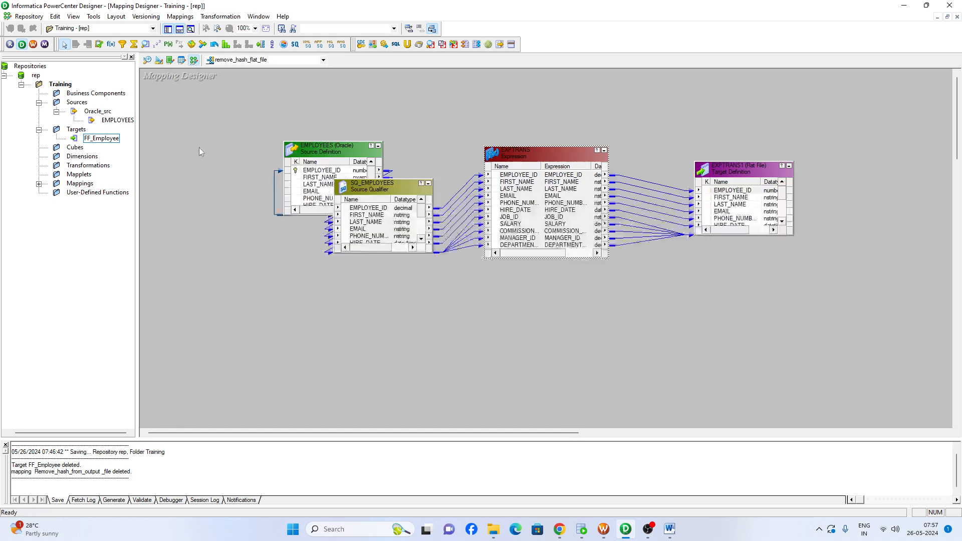
{"action": "double_click", "coordinate": [736, 170]}
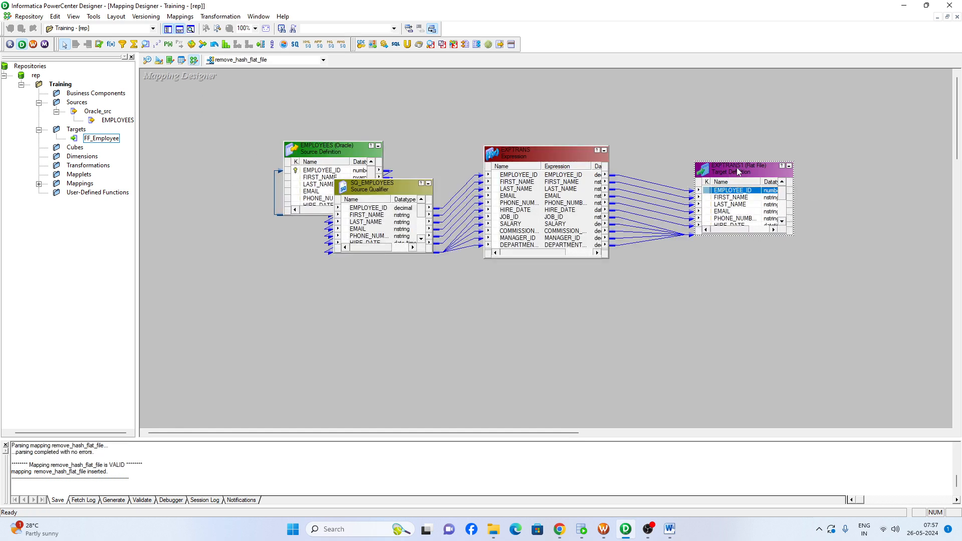
{"action": "left_click", "coordinate": [604, 189]}
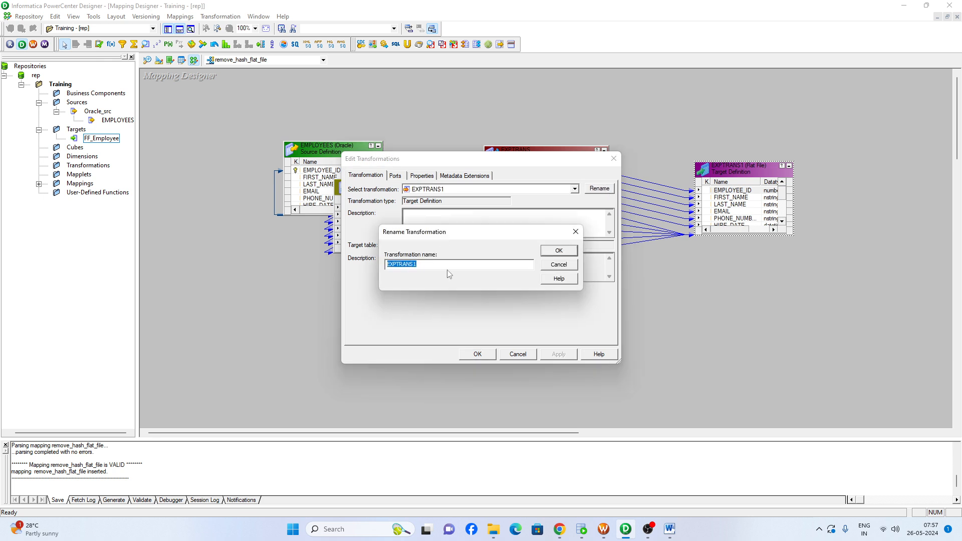
{"action": "type", "text": "FF_Employee"}
{"action": "key", "text": "Return"}
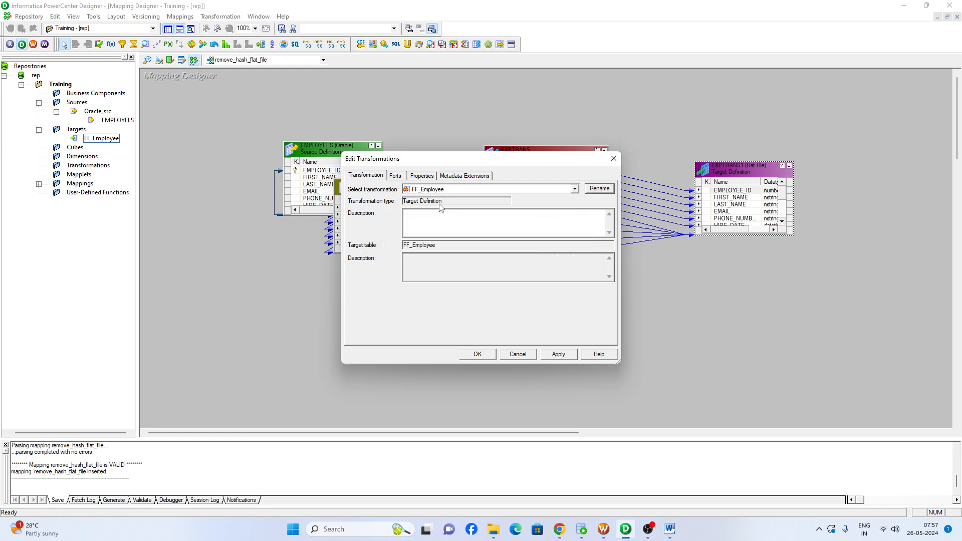
{"action": "left_click", "coordinate": [557, 354]}
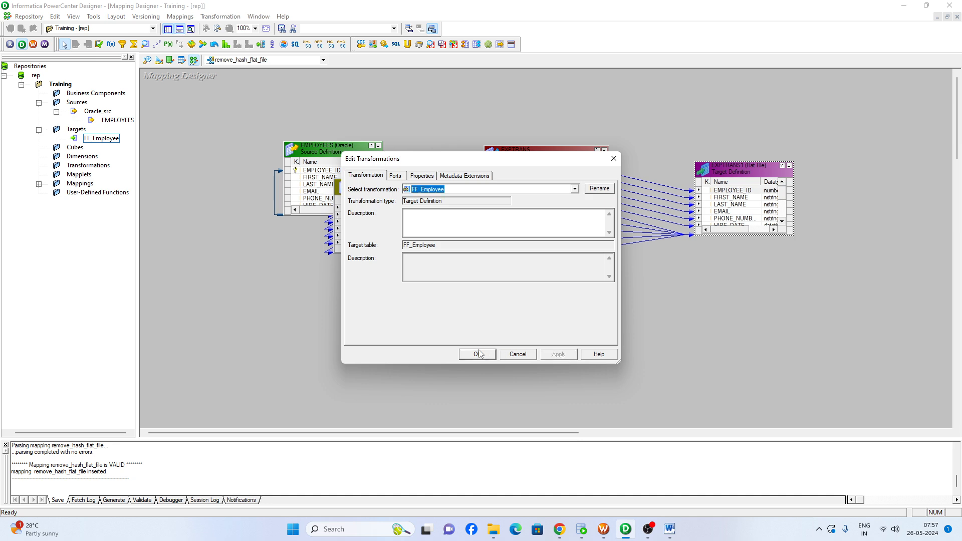
{"action": "left_click", "coordinate": [477, 354]}
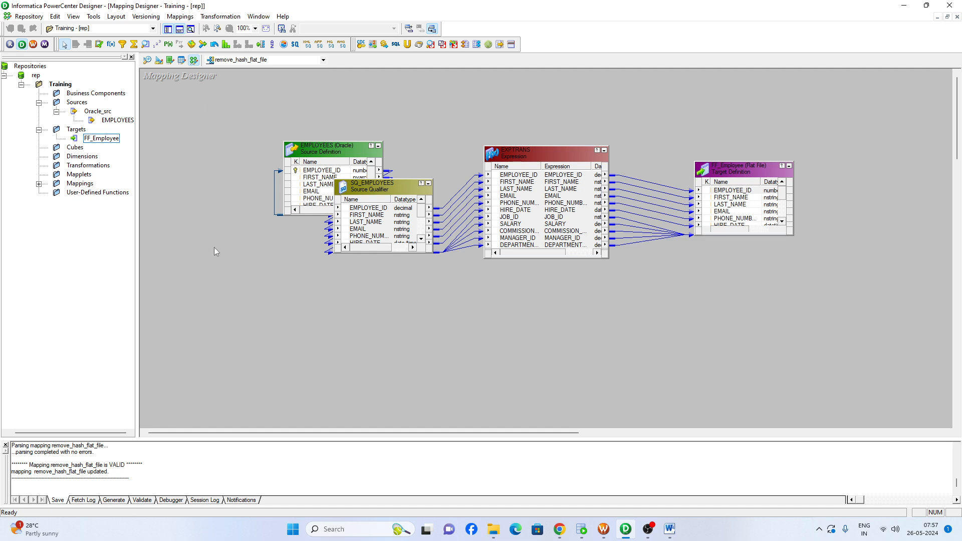
Validate the remove_hash_flat_file mapping and arrange all its transformations in the workspace
{"action": "right_click", "coordinate": [218, 205]}
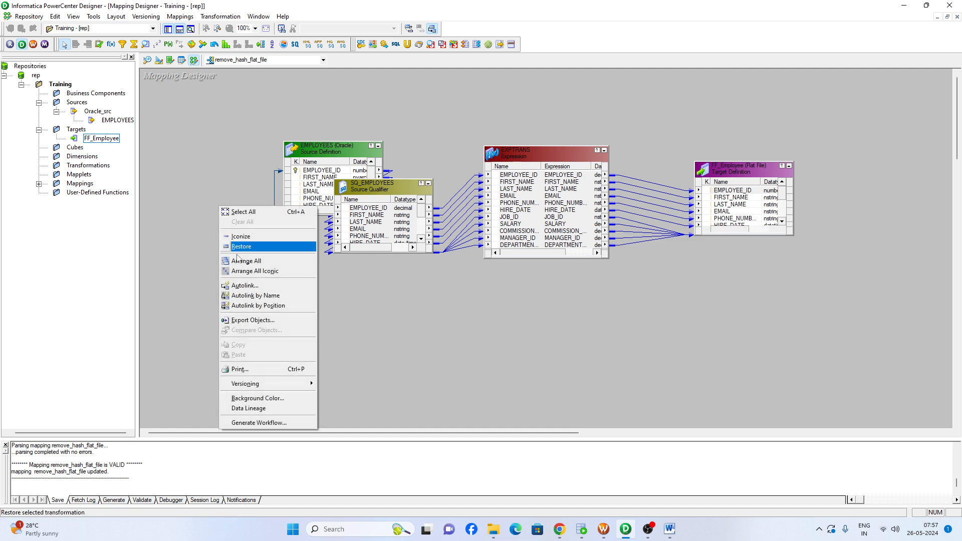
{"action": "left_click", "coordinate": [183, 17]}
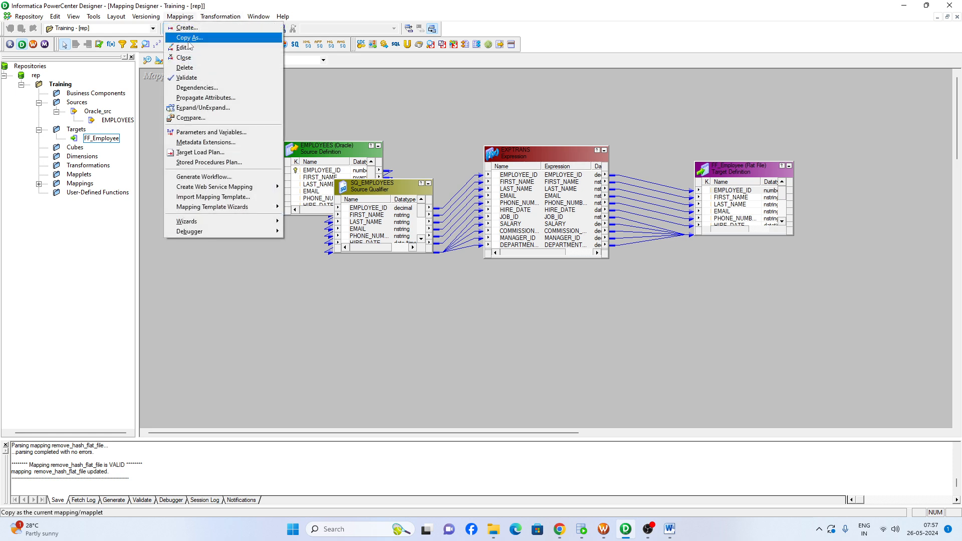
{"action": "left_click", "coordinate": [186, 77]}
{"action": "right_click", "coordinate": [470, 295]}
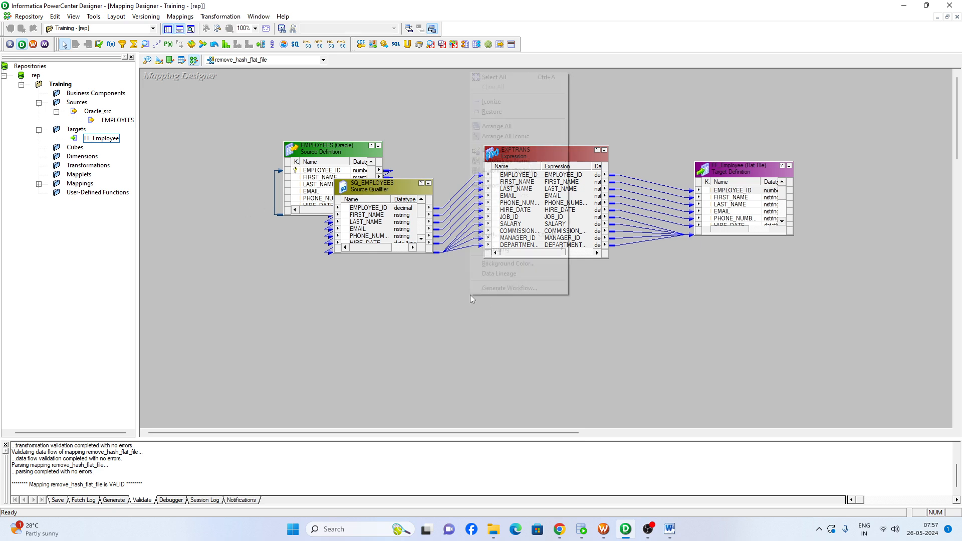
{"action": "left_click", "coordinate": [494, 126]}
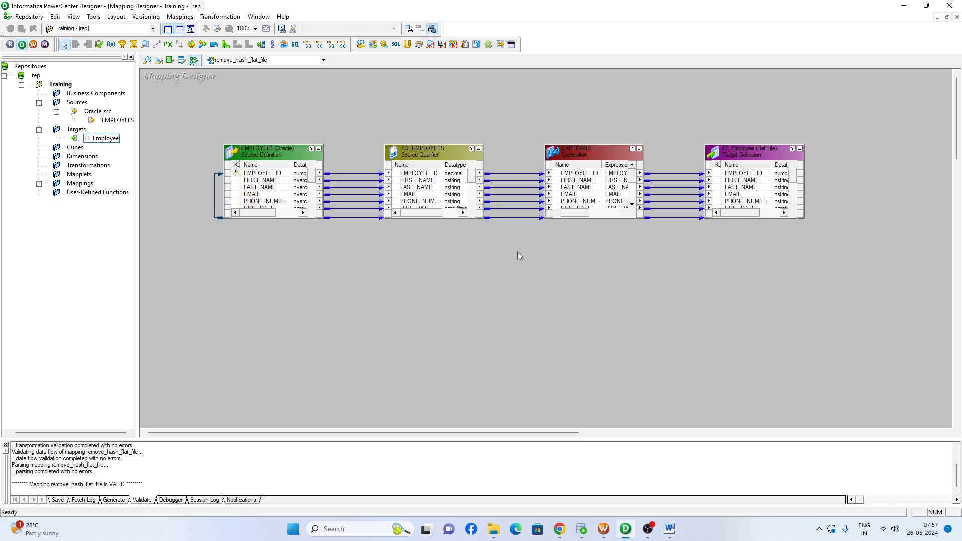
Start generating a workflow from the mapping, choosing the option for workflows with a reusable session
{"action": "right_click", "coordinate": [384, 267]}
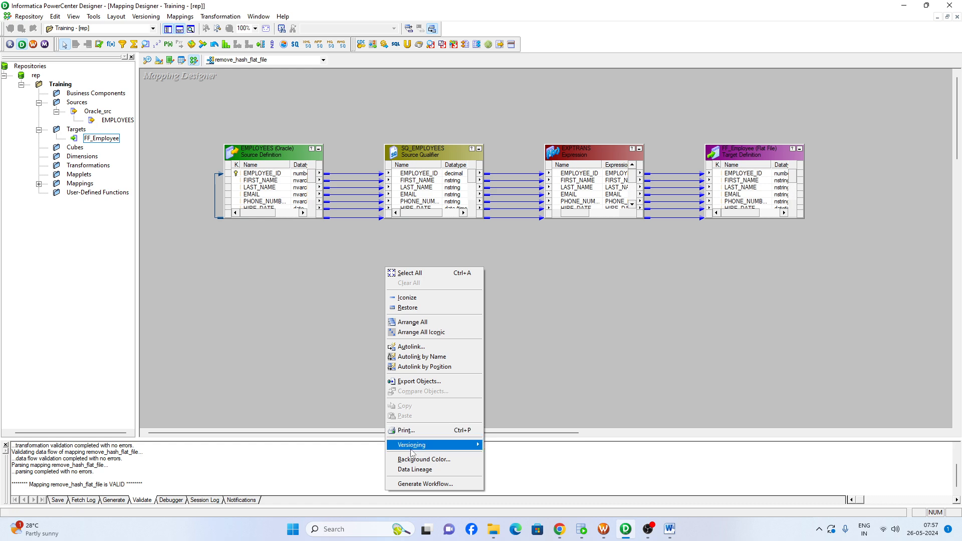
{"action": "left_click", "coordinate": [435, 483]}
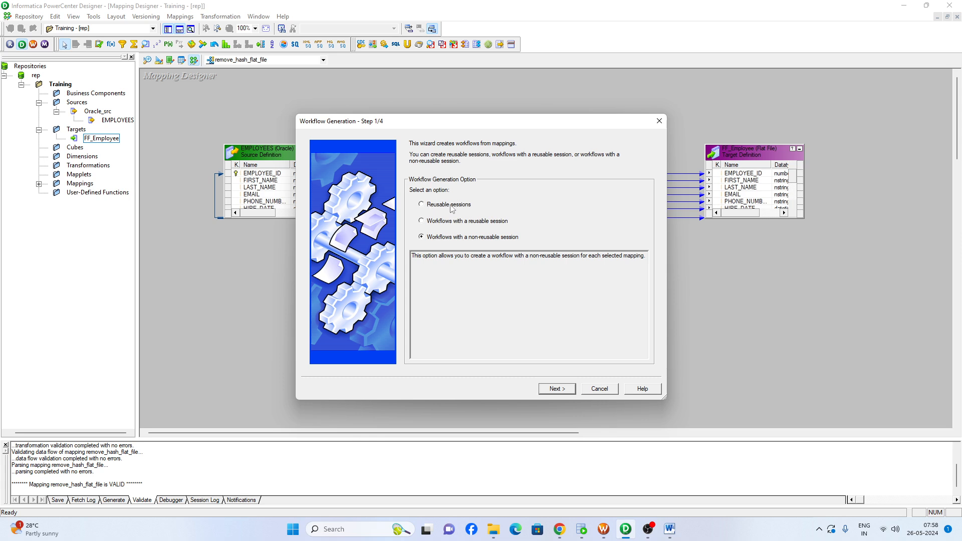
{"action": "left_click", "coordinate": [421, 205]}
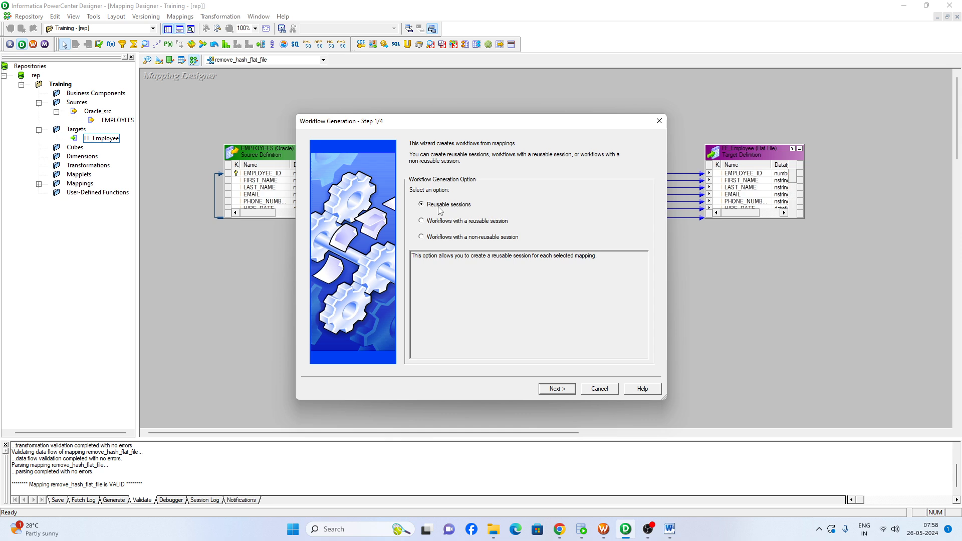
{"action": "left_click", "coordinate": [423, 222]}
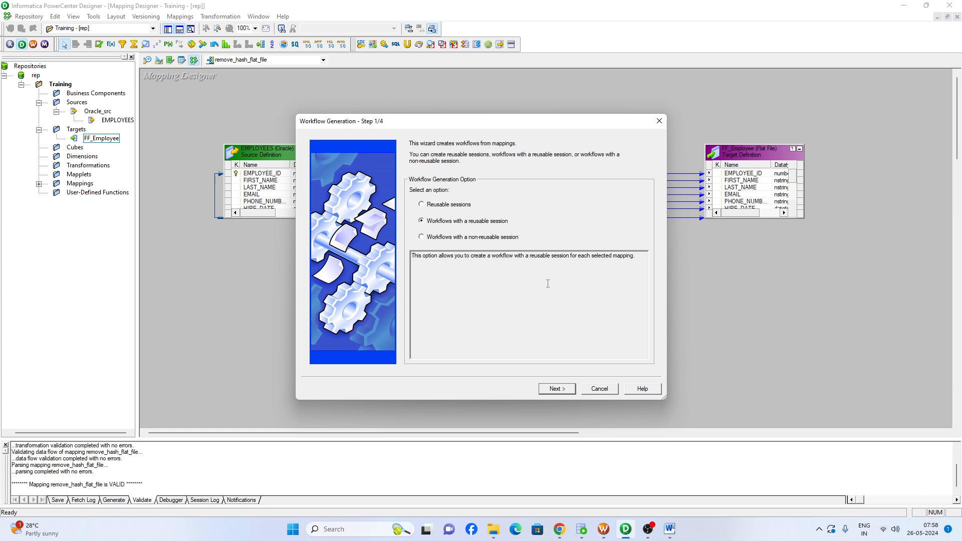
{"action": "left_click", "coordinate": [558, 389]}
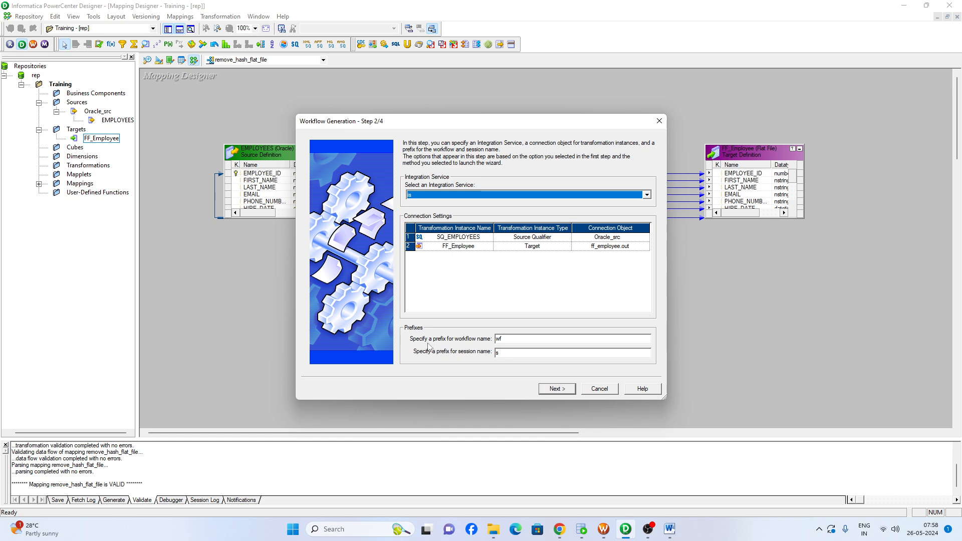
Generate workflow wf_remove_hash_flat_file with session s_remove_hash_flat_file, keeping the wf and s prefixes and default connections, and save the folder
{"action": "double_click", "coordinate": [504, 339]}
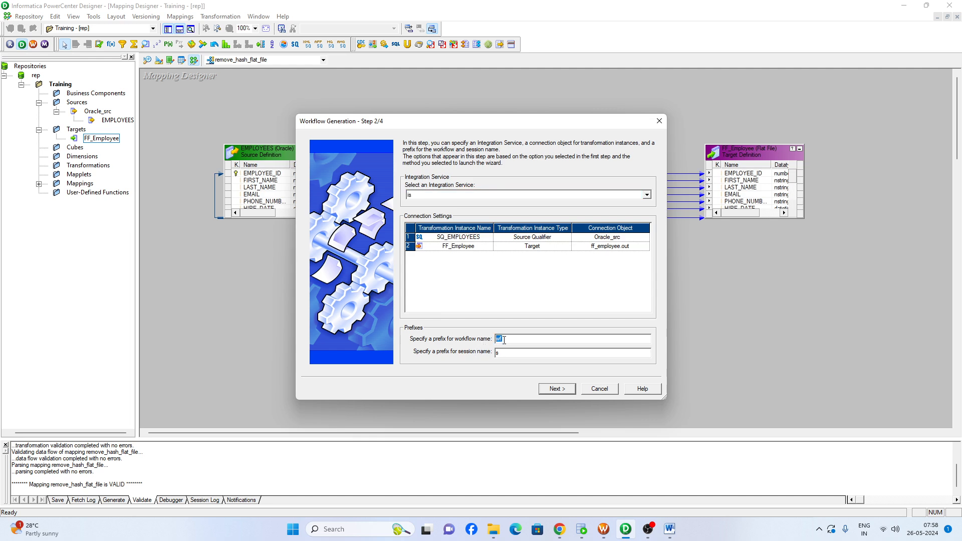
{"action": "left_click_drag", "start_coordinate": [500, 352], "coordinate": [495, 352]}
{"action": "left_click", "coordinate": [555, 390]}
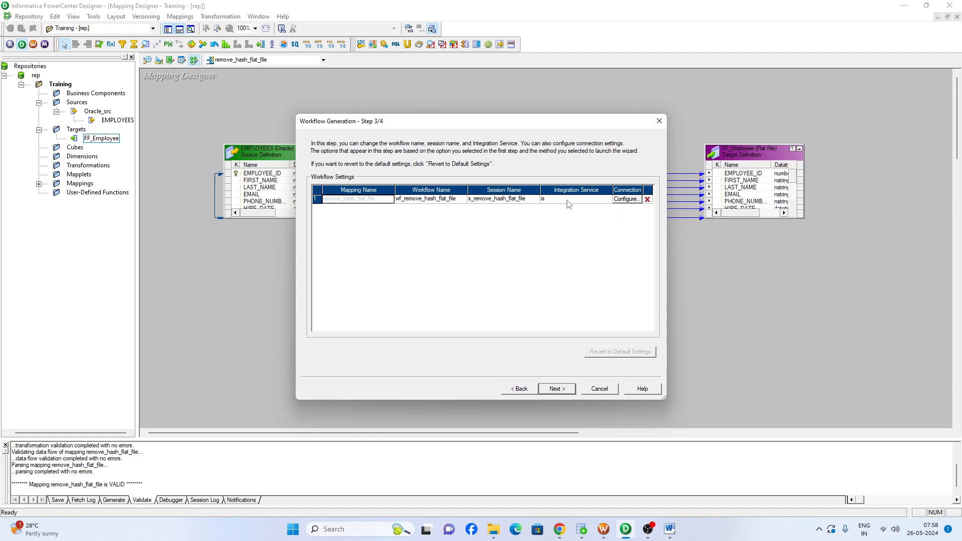
{"action": "left_click", "coordinate": [416, 199]}
{"action": "left_click", "coordinate": [557, 389]}
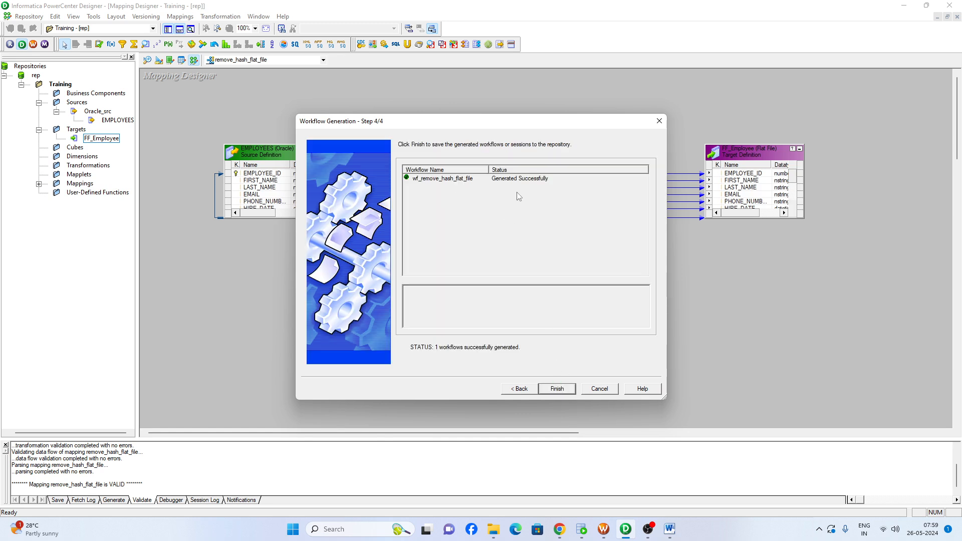
{"action": "left_click", "coordinate": [555, 390]}
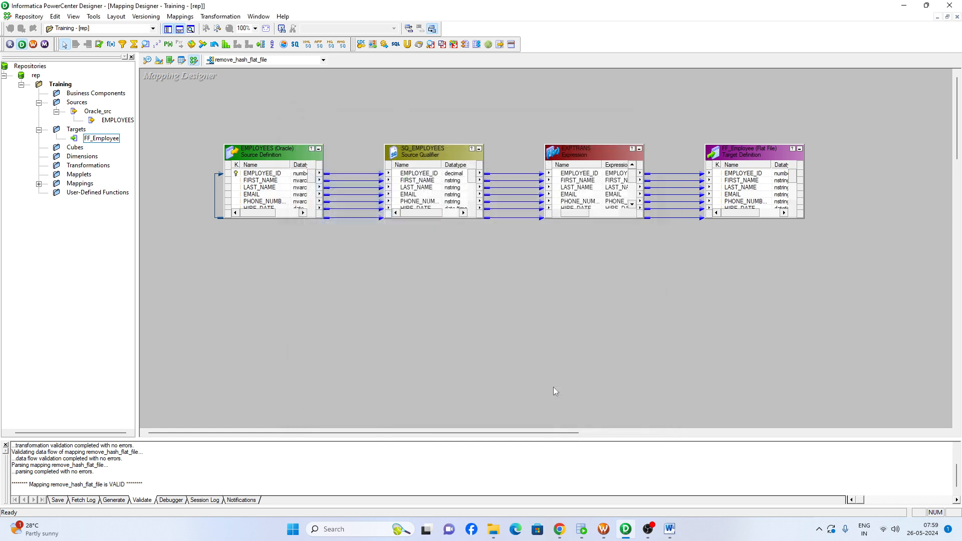
{"action": "key", "text": "ctrl+s"}
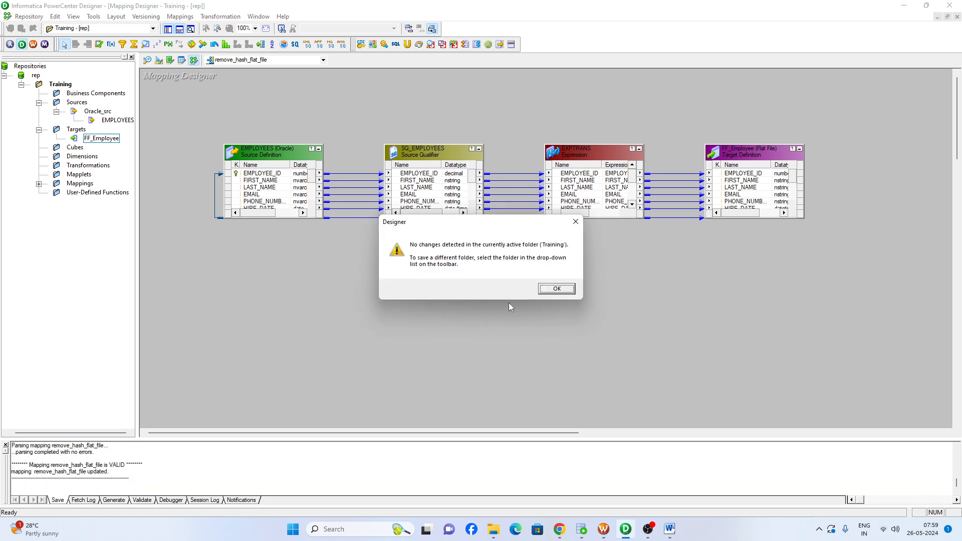
{"action": "left_click", "coordinate": [541, 289]}
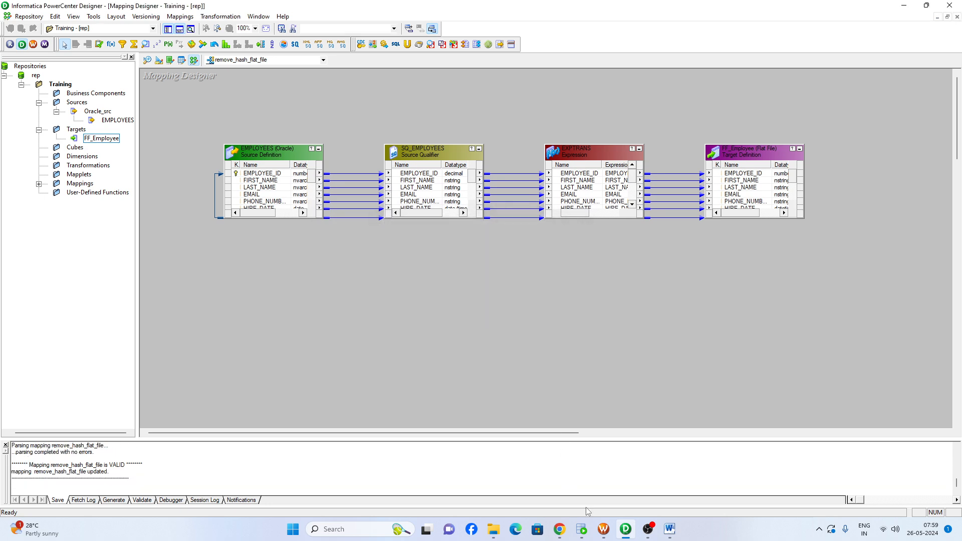
Switch to Workflow Manager, disconnect the Training folder and reopen it to refresh its contents
{"action": "left_click", "coordinate": [605, 535]}
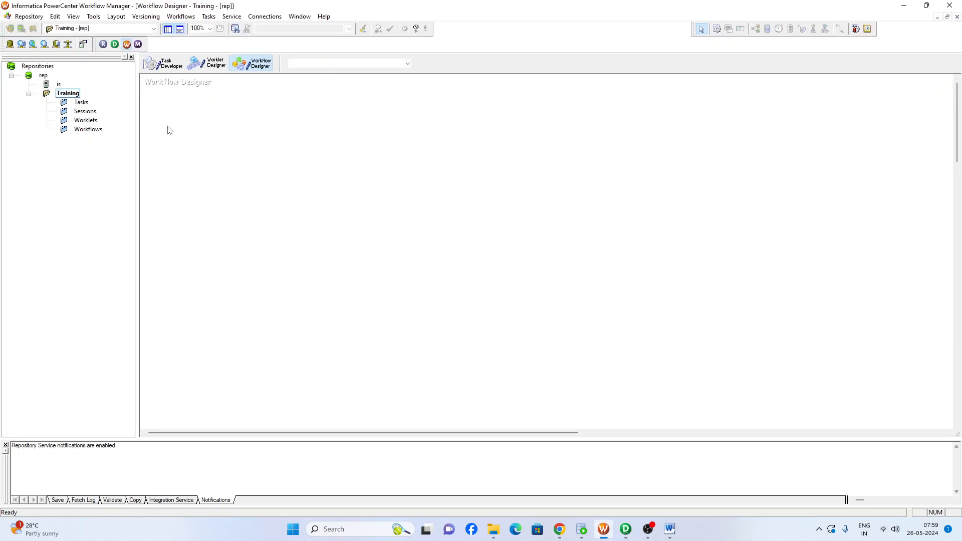
{"action": "left_click", "coordinate": [63, 93]}
{"action": "right_click", "coordinate": [62, 96]}
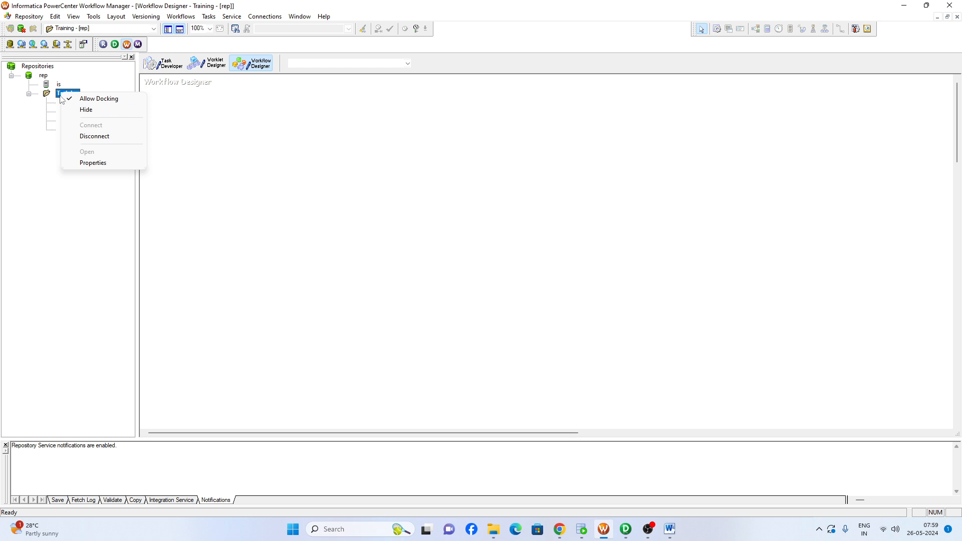
{"action": "left_click", "coordinate": [92, 136]}
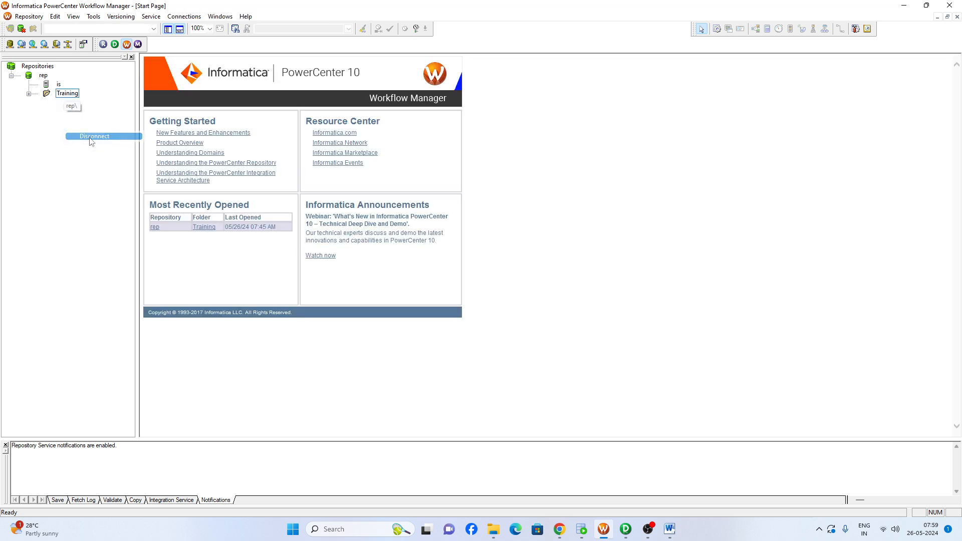
{"action": "double_click", "coordinate": [65, 95]}
Open the reusable session s_remove_hash_flat_file from the Training folder's sessions in Task Developer
{"action": "left_click", "coordinate": [82, 112]}
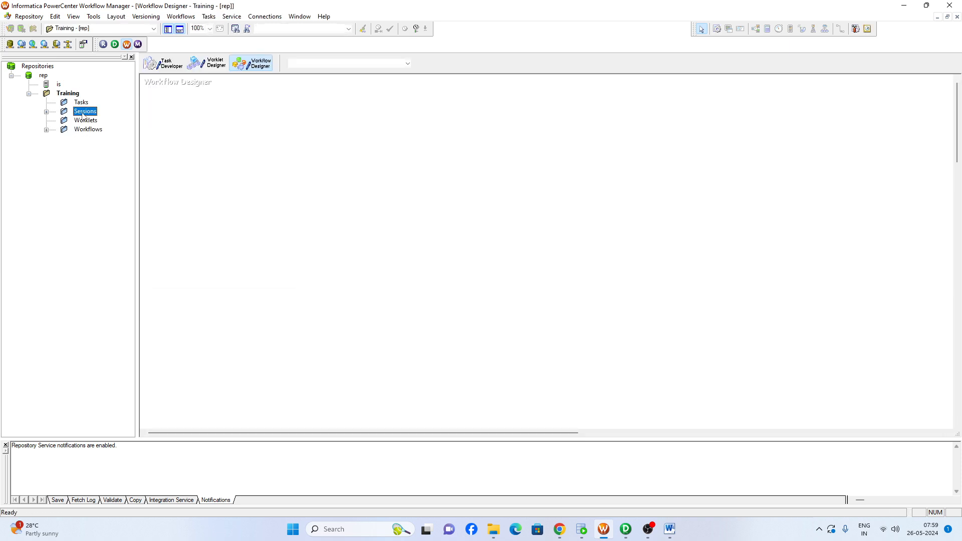
{"action": "double_click", "coordinate": [83, 112]}
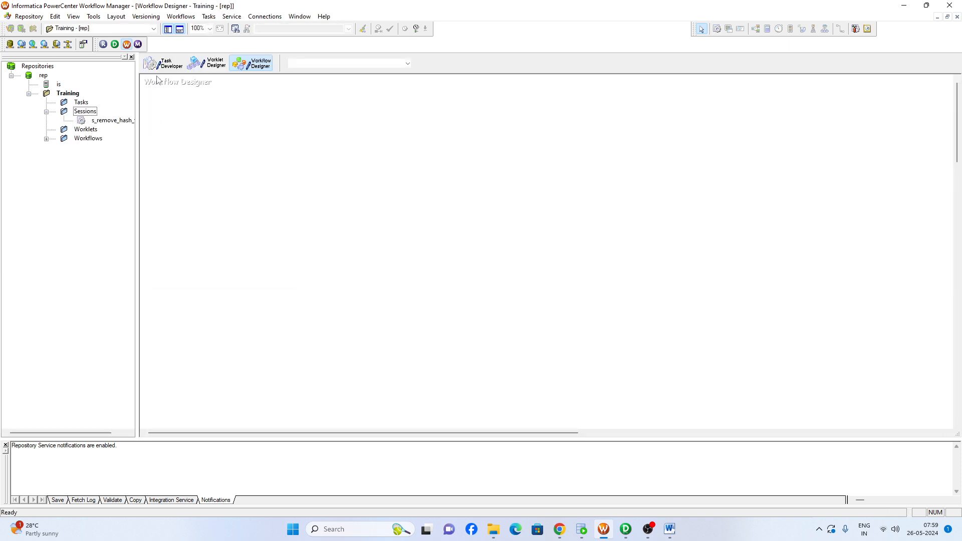
{"action": "double_click", "coordinate": [121, 122]}
{"action": "left_click_drag", "start_coordinate": [121, 123], "coordinate": [211, 119]}
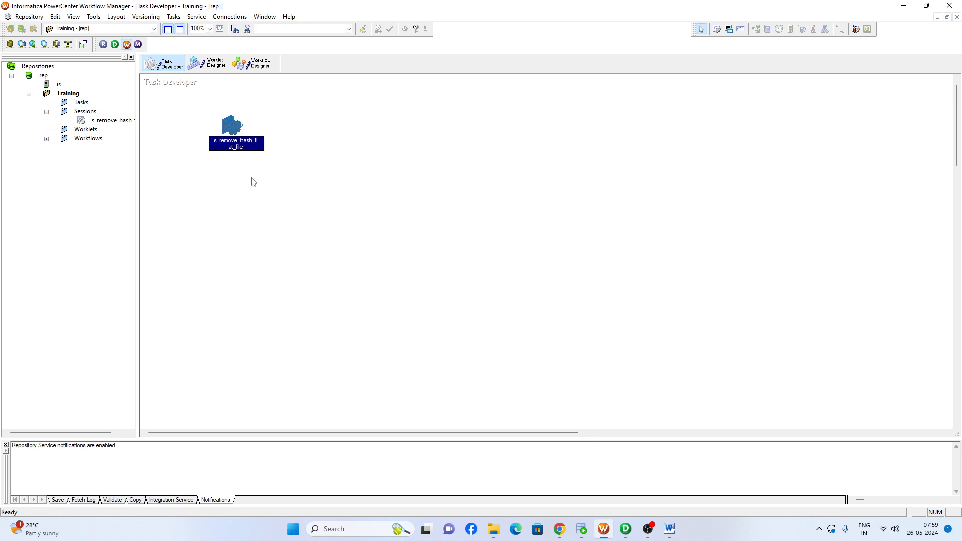
Widen the navigator and open the workflow wf_remove_hash_flat_file in the Workflow Designer workspace
{"action": "double_click", "coordinate": [88, 139]}
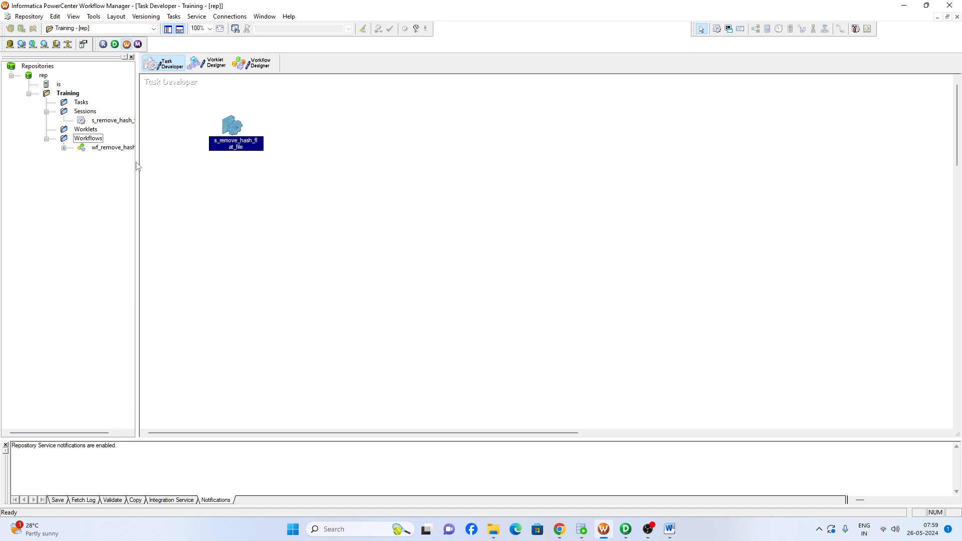
{"action": "left_click_drag", "start_coordinate": [138, 158], "coordinate": [196, 205]}
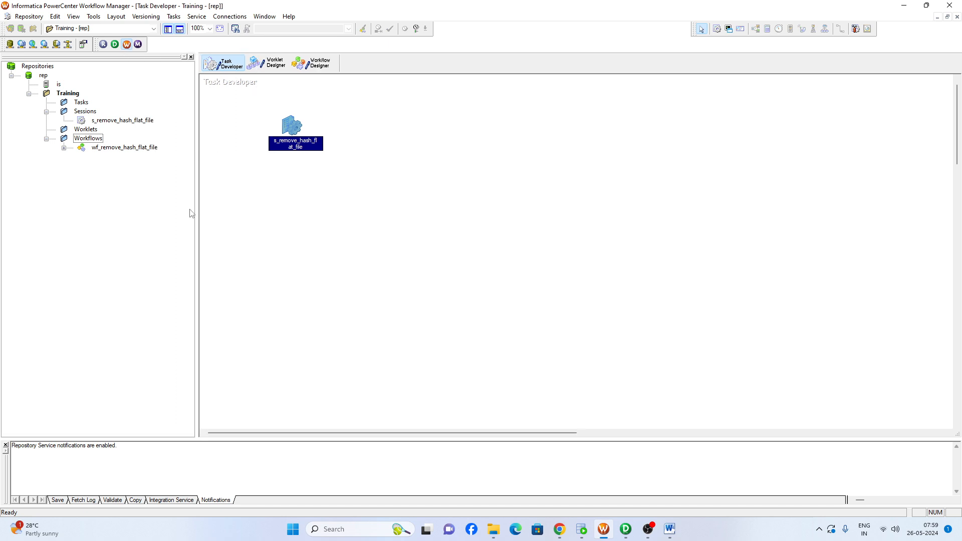
{"action": "left_click", "coordinate": [115, 149]}
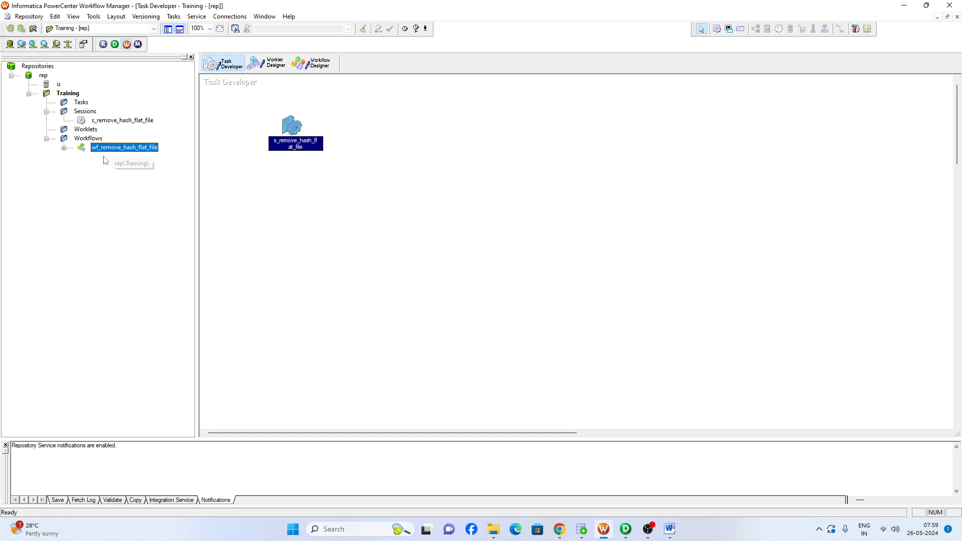
{"action": "left_click", "coordinate": [308, 65]}
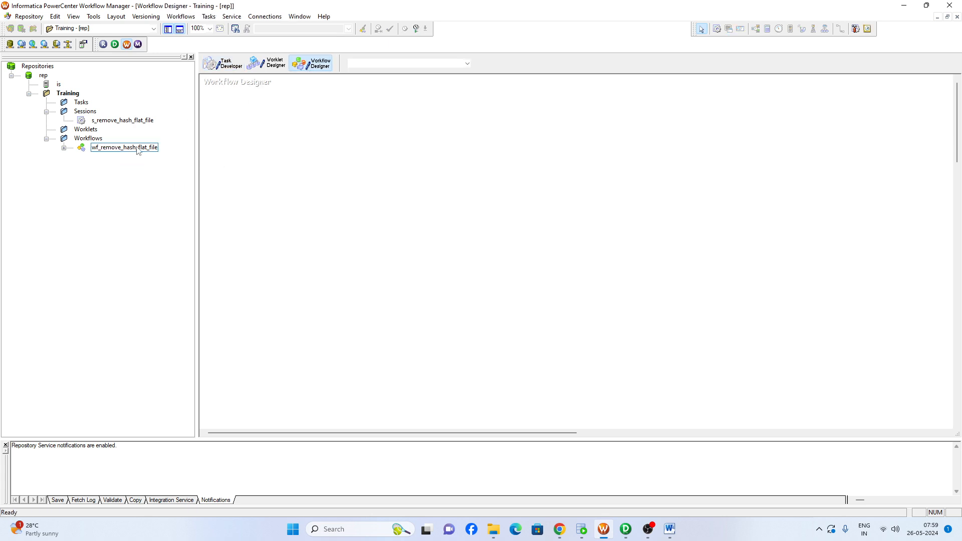
{"action": "left_click_drag", "start_coordinate": [139, 148], "coordinate": [415, 192]}
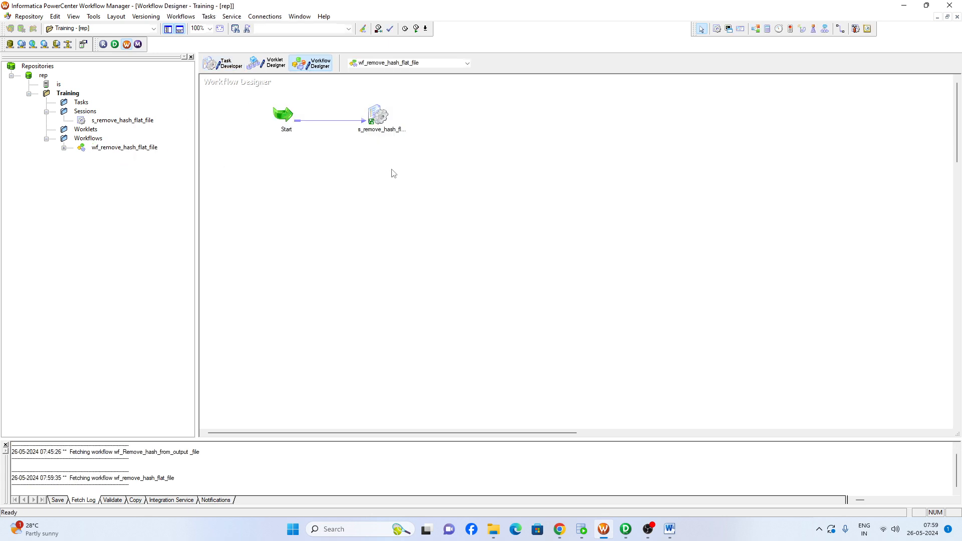
Open the s_remove_hash_flat_file session's mapping settings in the workflow and review the SQ_EMPLOYEES source connection
{"action": "double_click", "coordinate": [376, 116]}
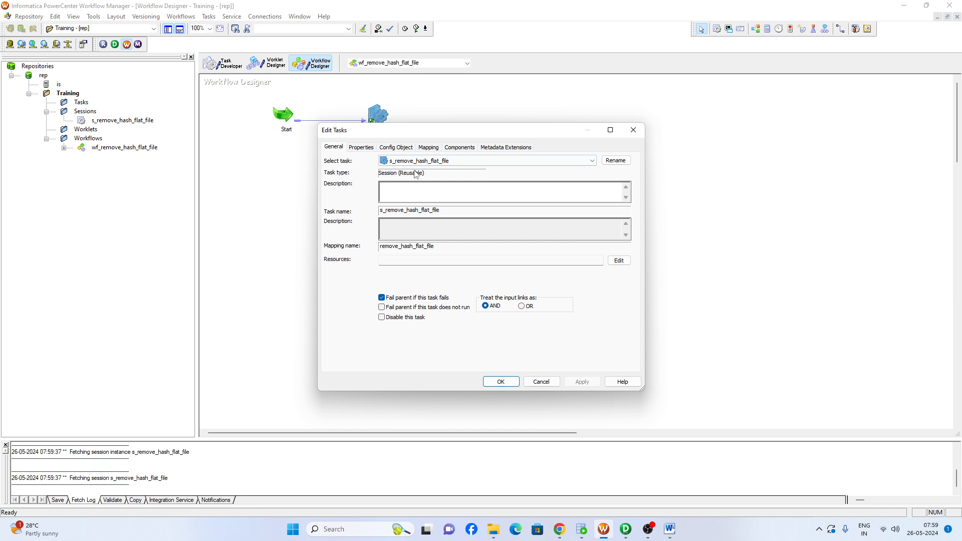
{"action": "left_click", "coordinate": [428, 149]}
{"action": "left_click", "coordinate": [375, 226]}
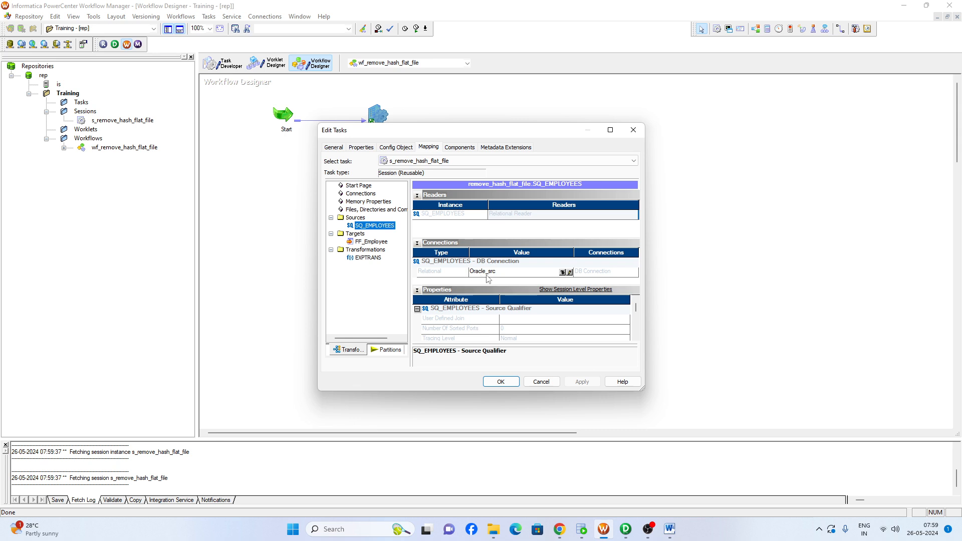
{"action": "left_click", "coordinate": [416, 196]}
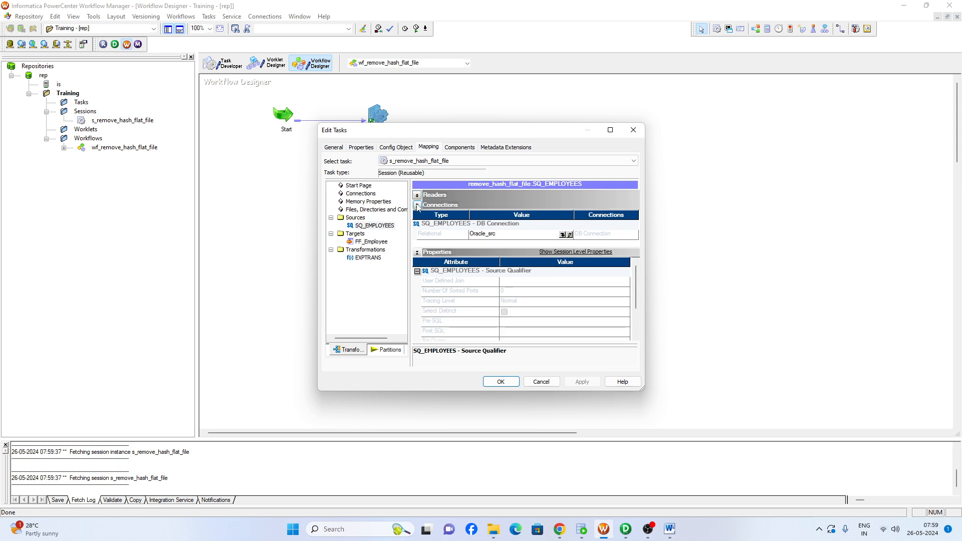
{"action": "left_click", "coordinate": [417, 205]}
Set the output filename of the FF_Employee target to ff_employee.csv in the session's mapping properties
{"action": "left_click", "coordinate": [377, 242]}
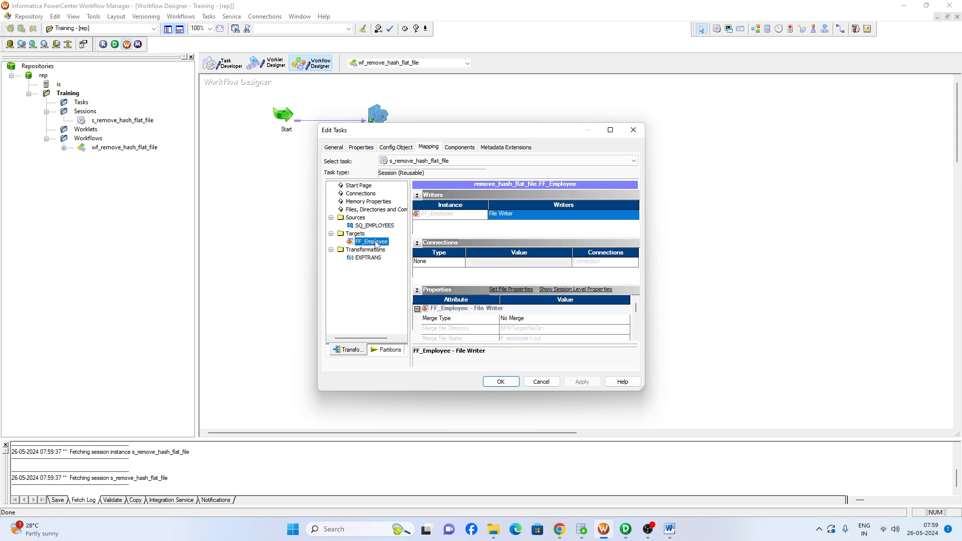
{"action": "left_click", "coordinate": [417, 195]}
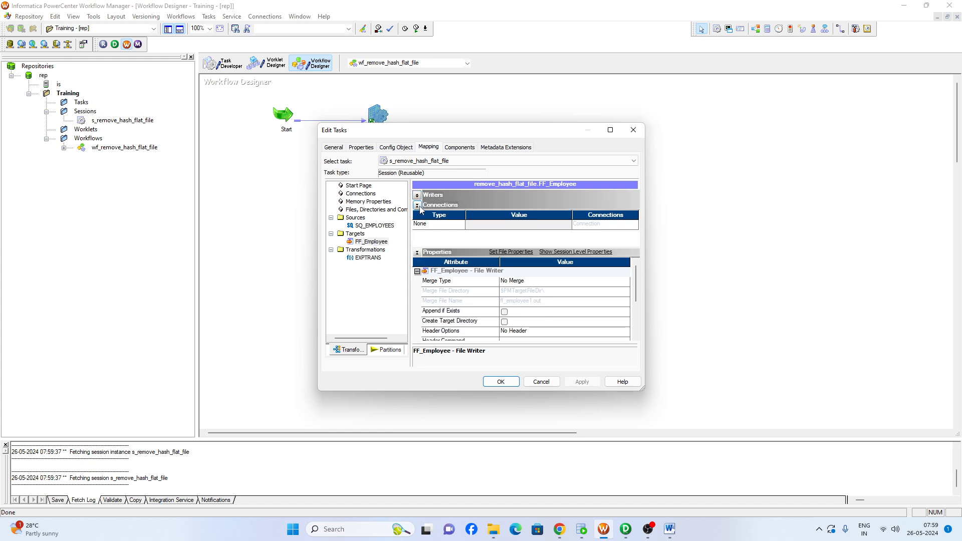
{"action": "left_click", "coordinate": [417, 205]}
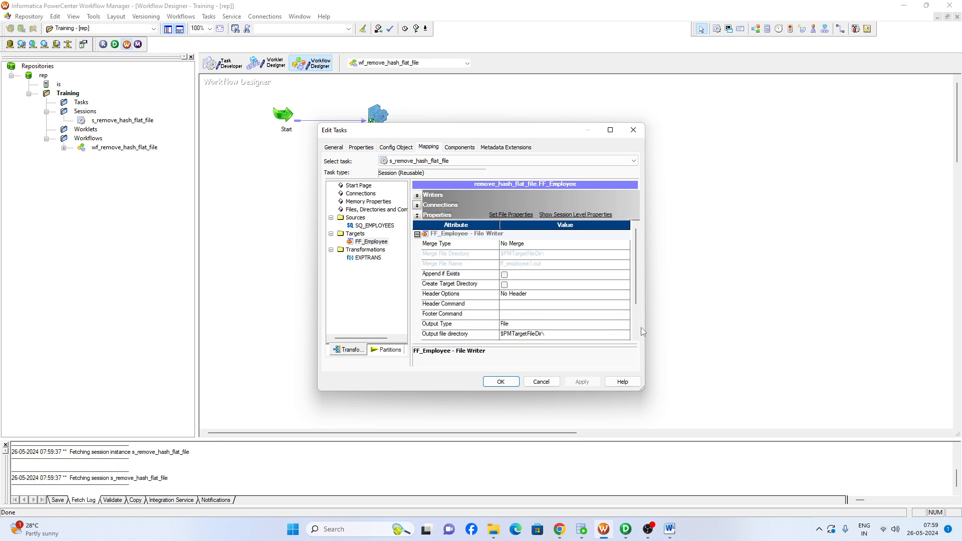
{"action": "scroll", "coordinate": [518, 325], "scroll_direction": "down", "scroll_amount": 2}
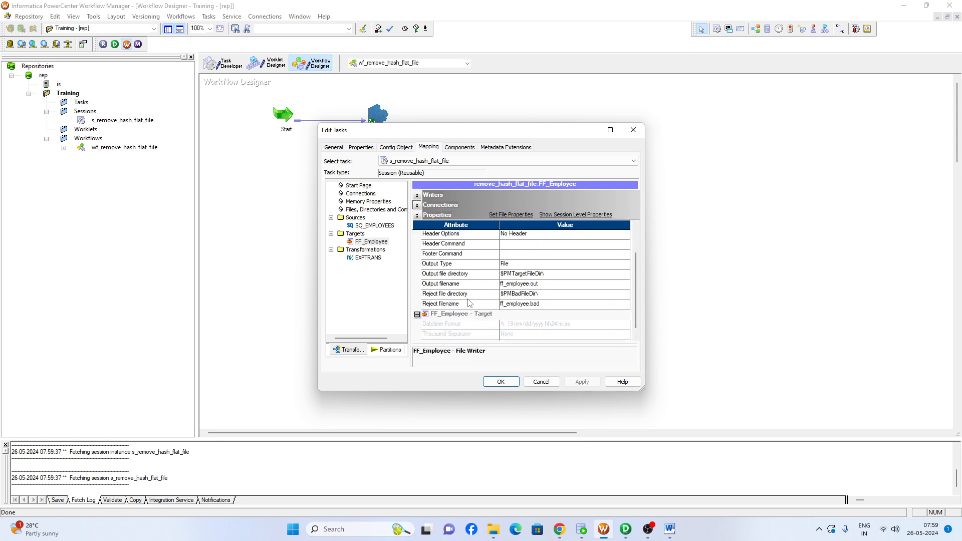
{"action": "left_click", "coordinate": [448, 286]}
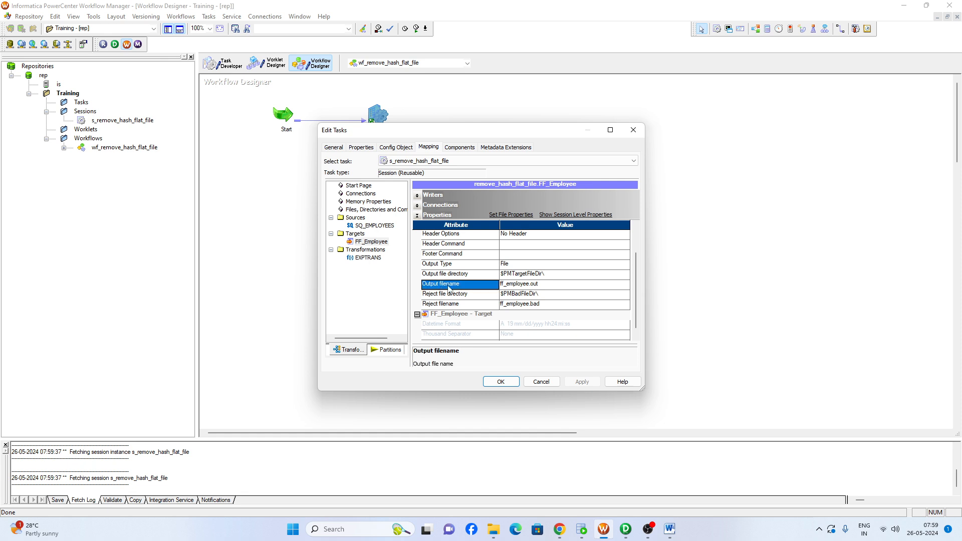
{"action": "left_click", "coordinate": [545, 285]}
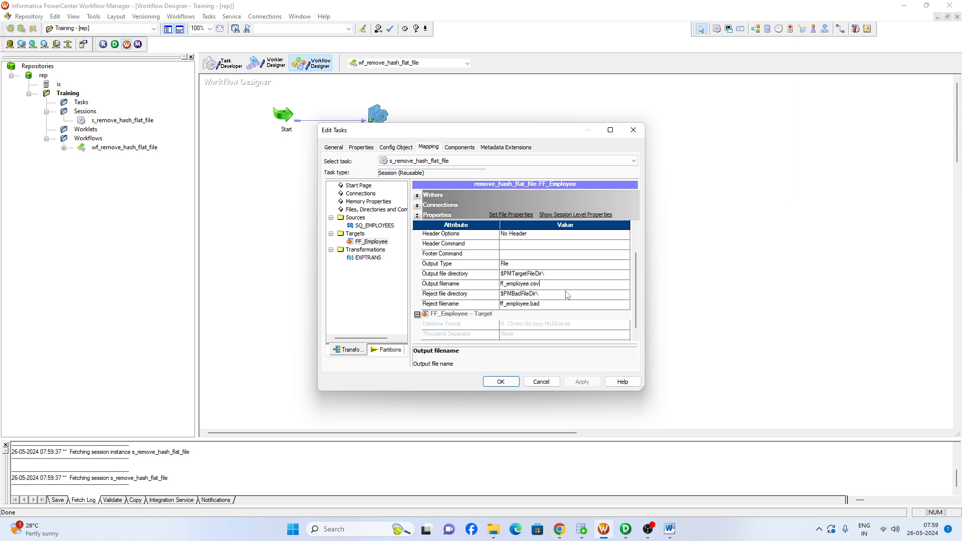
Set the FF_Employee target's Header Options to Output Field Names, apply the session changes and save the workflow
{"action": "scroll", "coordinate": [441, 268], "scroll_direction": "up", "scroll_amount": 2}
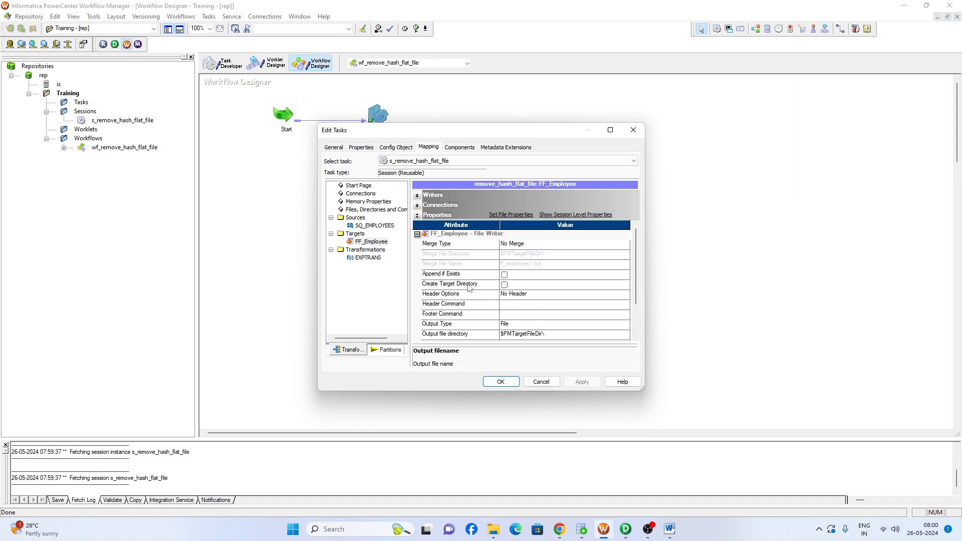
{"action": "left_click", "coordinate": [520, 296]}
{"action": "left_click", "coordinate": [519, 295]}
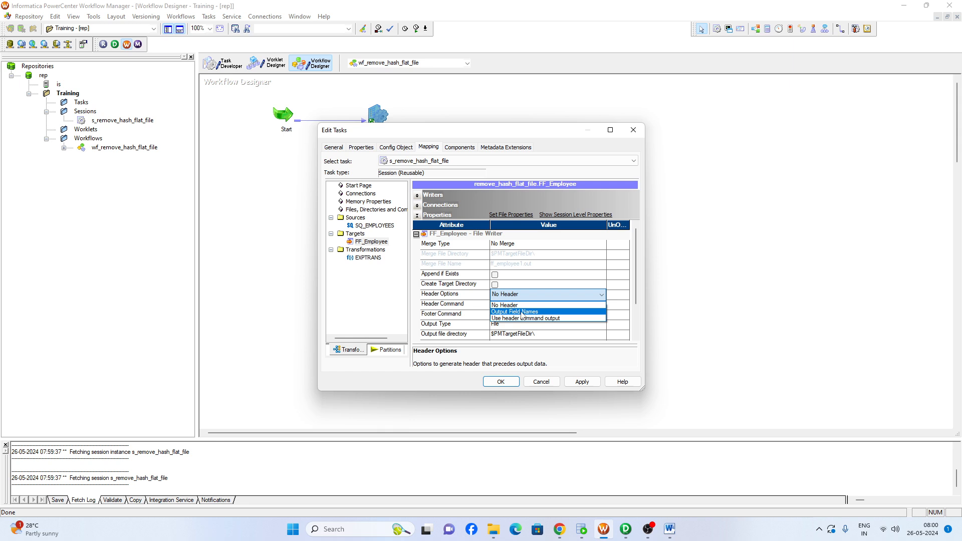
{"action": "left_click", "coordinate": [521, 312]}
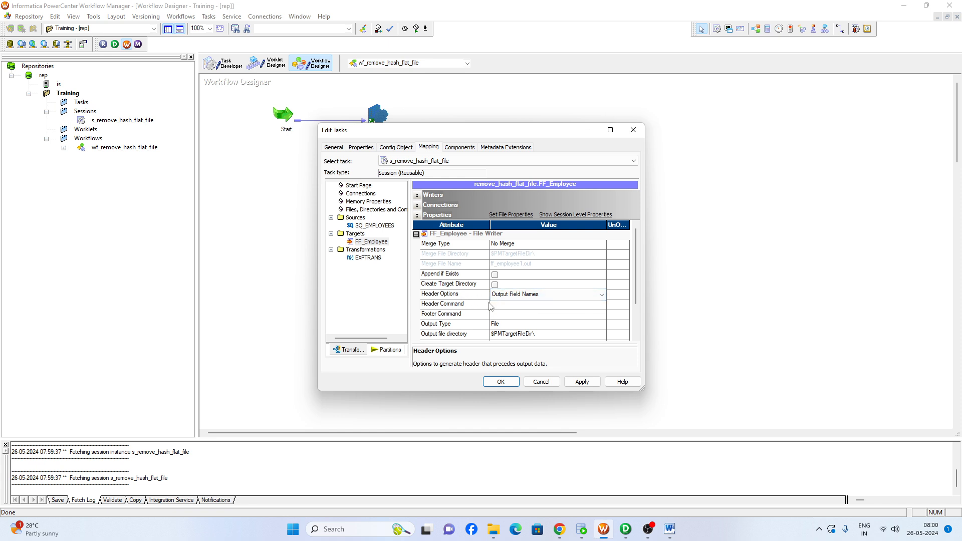
{"action": "left_click", "coordinate": [581, 382]}
{"action": "left_click", "coordinate": [500, 382]}
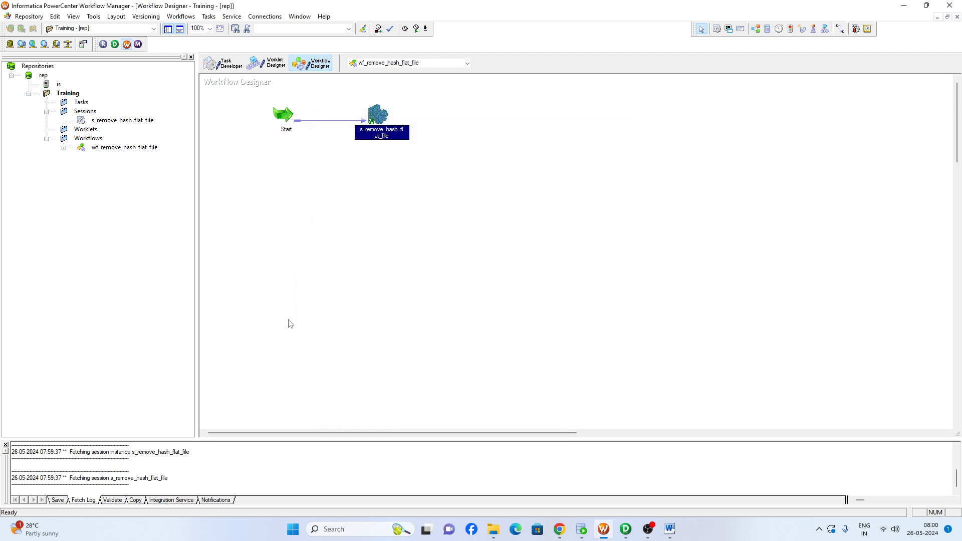
{"action": "left_click", "coordinate": [290, 323]}
{"action": "key", "text": "ctrl+s"}
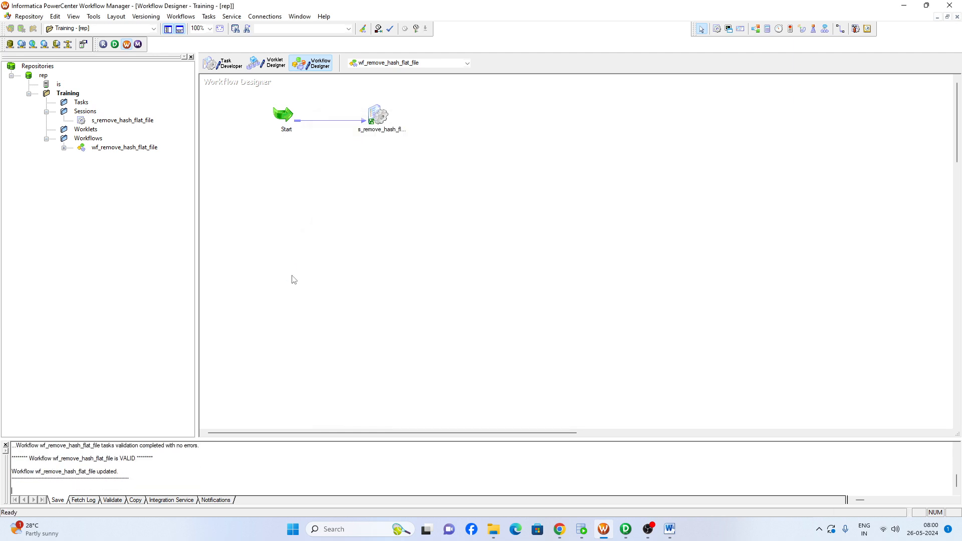
Launch Workflow Monitor, dismiss the startup tip, connect to the integration service is and select the Training folder
{"action": "left_click", "coordinate": [137, 45]}
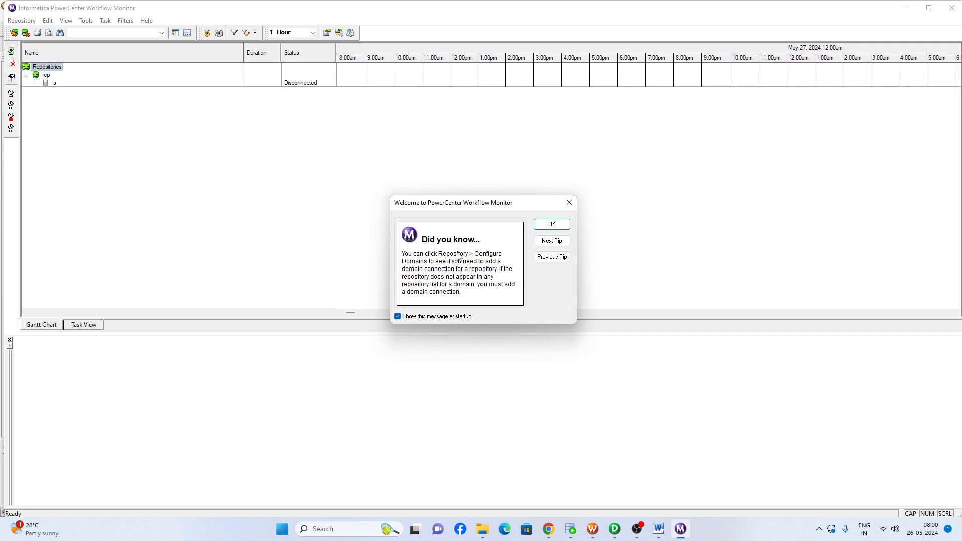
{"action": "left_click", "coordinate": [552, 224]}
{"action": "double_click", "coordinate": [54, 83]}
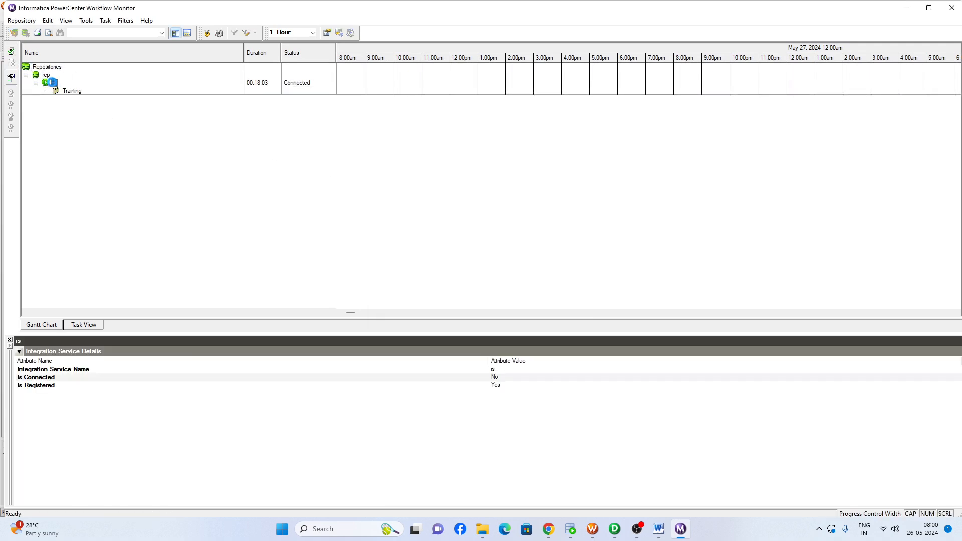
{"action": "left_click", "coordinate": [71, 90]}
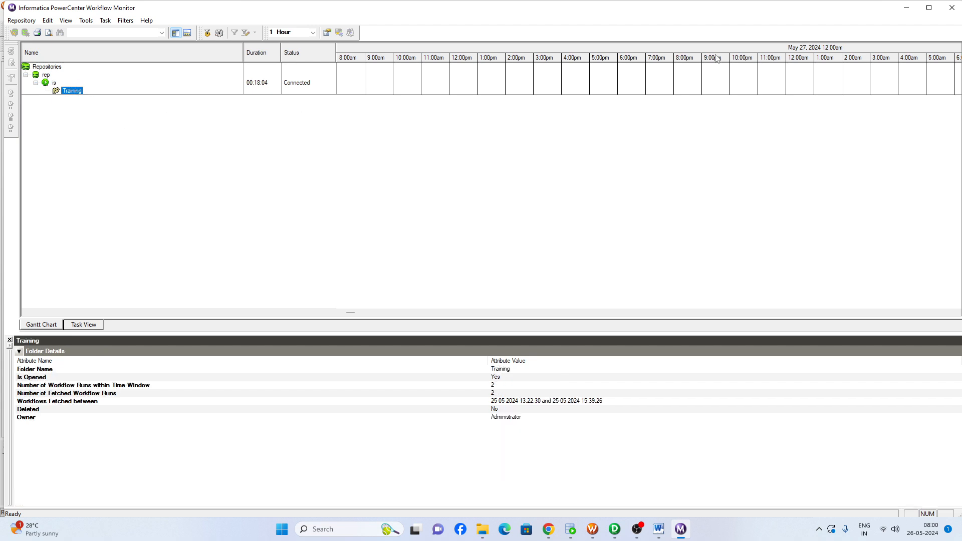
Return to Workflow Manager, start the workflow wf_remove_hash_flat_file and switch back to Workflow Monitor
{"action": "left_click", "coordinate": [902, 8]}
{"action": "right_click", "coordinate": [351, 181]}
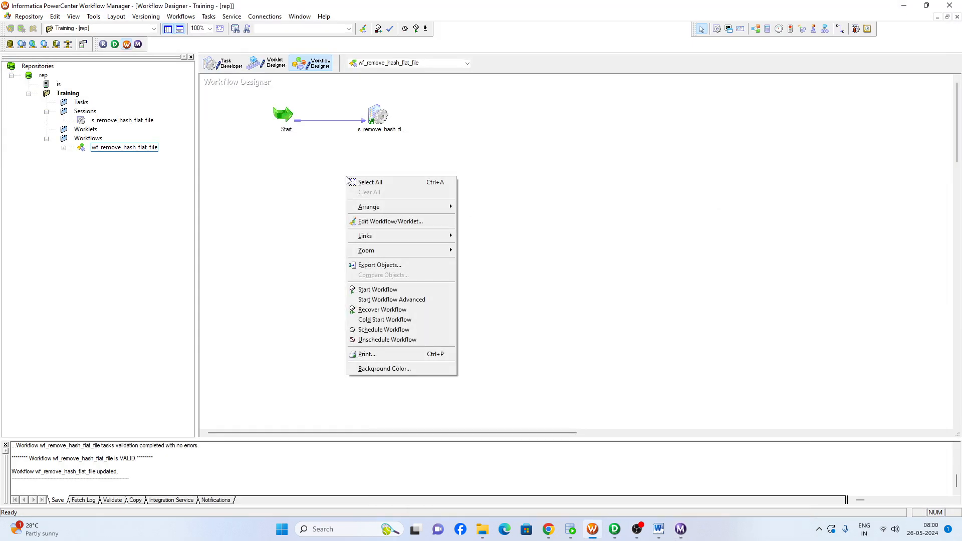
{"action": "left_click", "coordinate": [383, 290]}
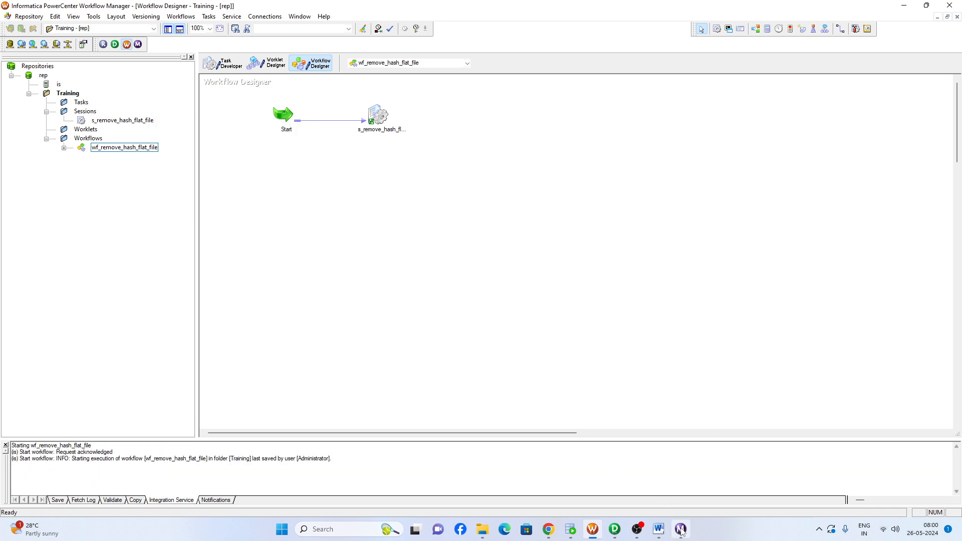
{"action": "left_click", "coordinate": [680, 528]}
Examine the source/target statistics of the s_remove_hash_flat_file session run, including the FF_Employee row
{"action": "left_click", "coordinate": [127, 108]}
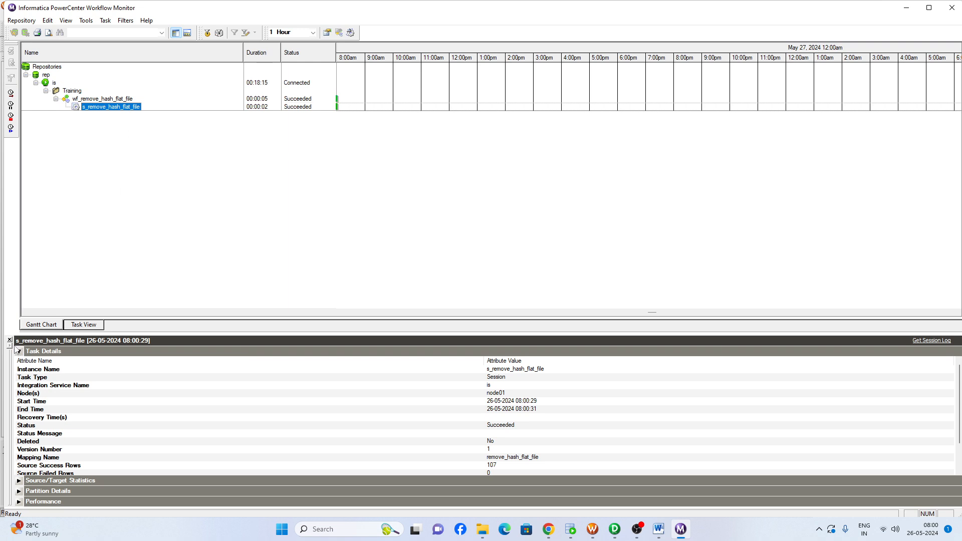
{"action": "left_click", "coordinate": [19, 351]}
{"action": "left_click", "coordinate": [19, 362]}
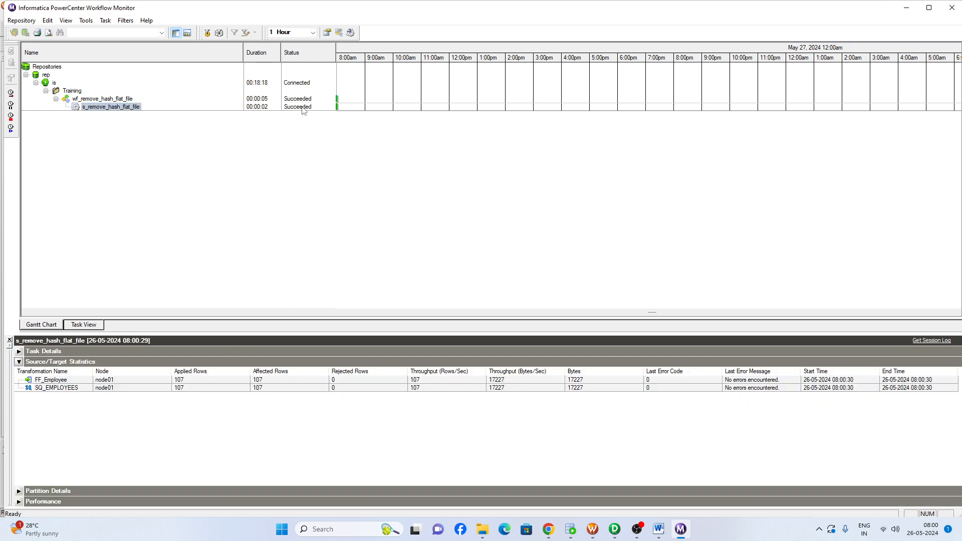
{"action": "left_click", "coordinate": [183, 381]}
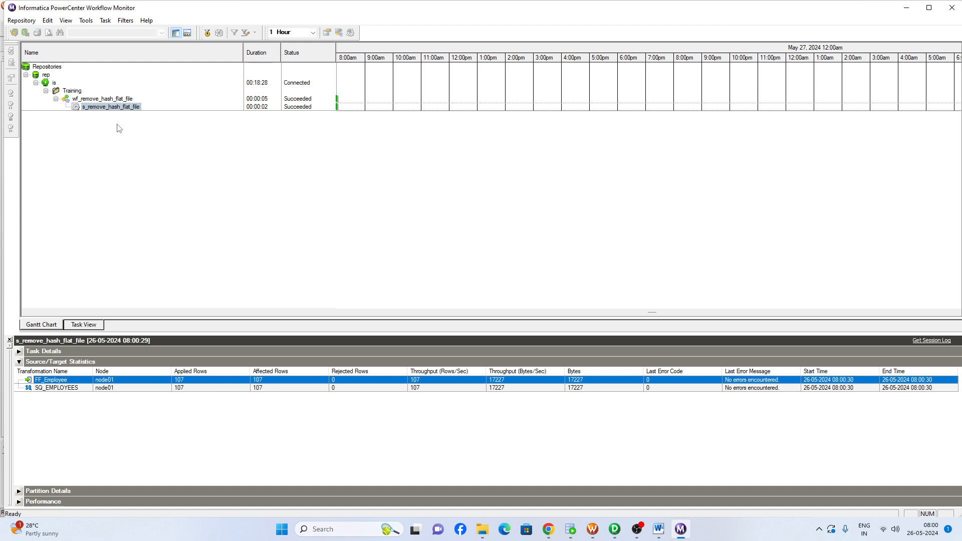
Open the session log of s_remove_hash_flat_file in a maximized window and review its load events and summary
{"action": "left_click", "coordinate": [111, 108]}
{"action": "right_click", "coordinate": [111, 109]}
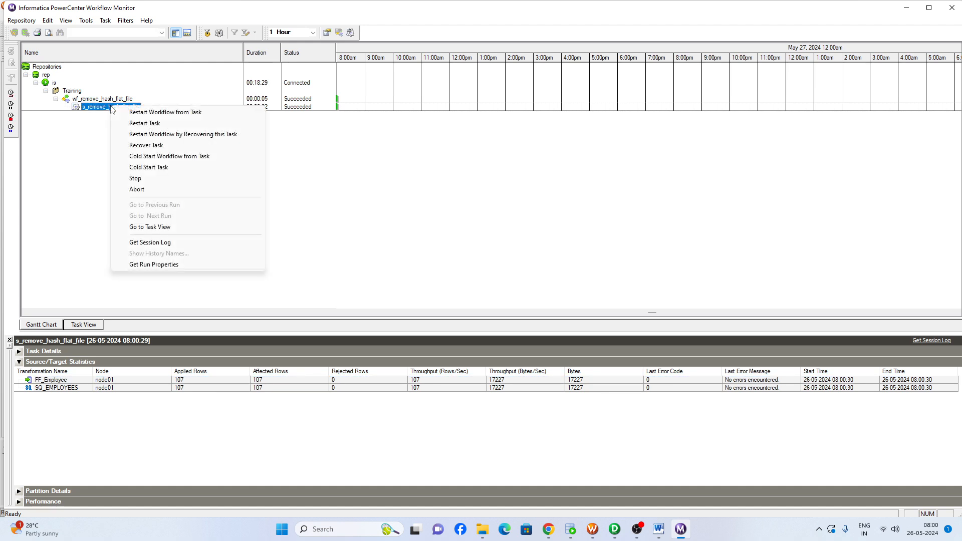
{"action": "left_click", "coordinate": [148, 243]}
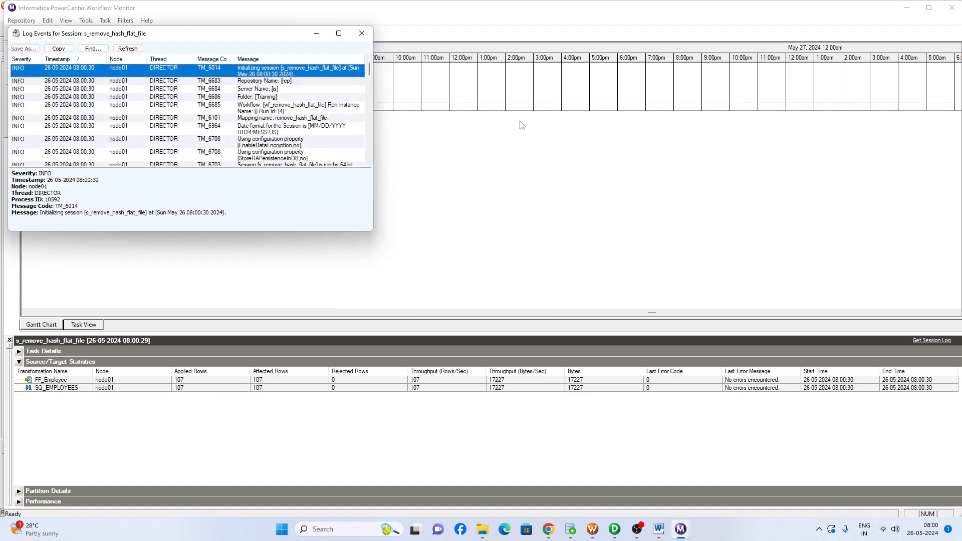
{"action": "left_click", "coordinate": [337, 33]}
{"action": "scroll", "coordinate": [349, 326], "scroll_direction": "down", "scroll_amount": 8}
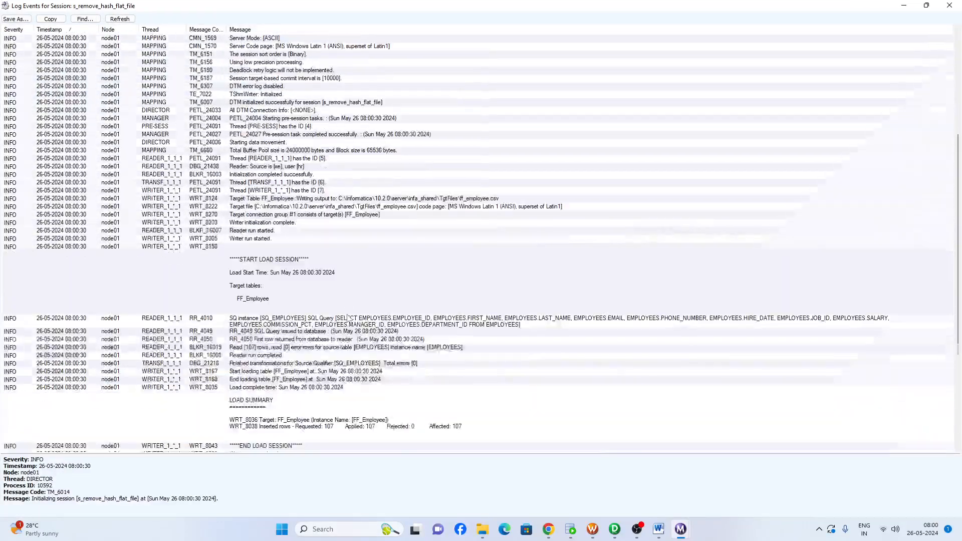
{"action": "scroll", "coordinate": [371, 326], "scroll_direction": "down", "scroll_amount": 6}
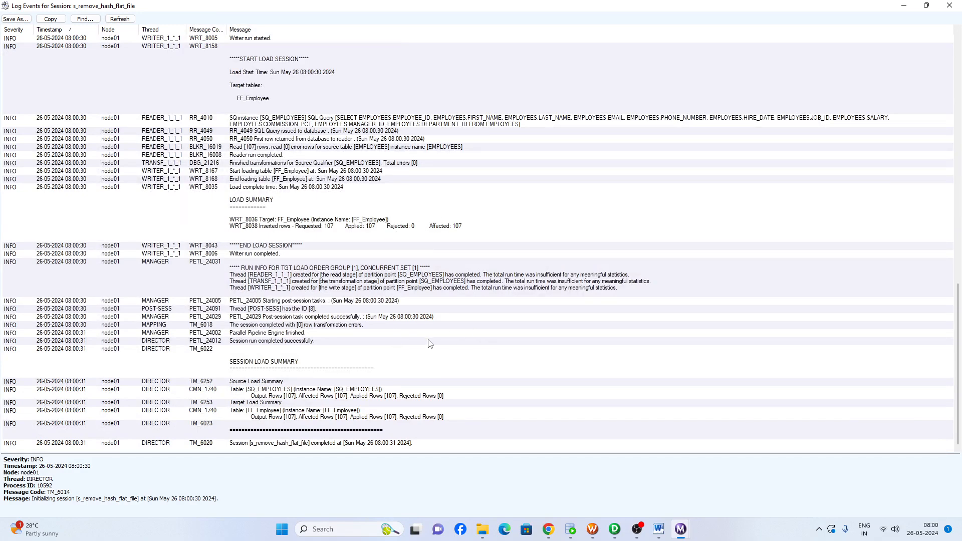
{"action": "scroll", "coordinate": [420, 351], "scroll_direction": "up", "scroll_amount": 4}
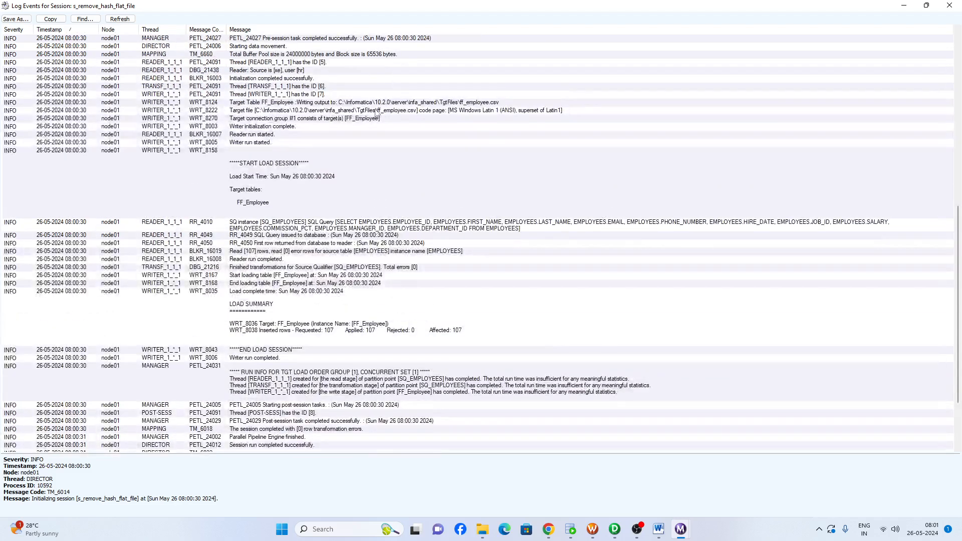
Select the WRT_8222 target file event and copy the folder path C:\Informatica\10.2.0\server\infa_shared\TgtFiles from its message
{"action": "left_click", "coordinate": [341, 111]}
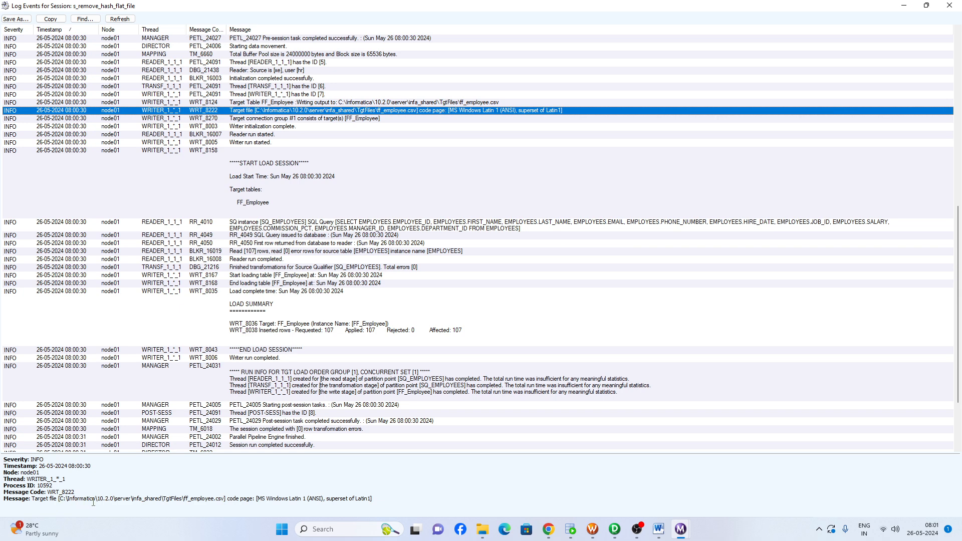
{"action": "left_click_drag", "start_coordinate": [67, 499], "coordinate": [226, 500]}
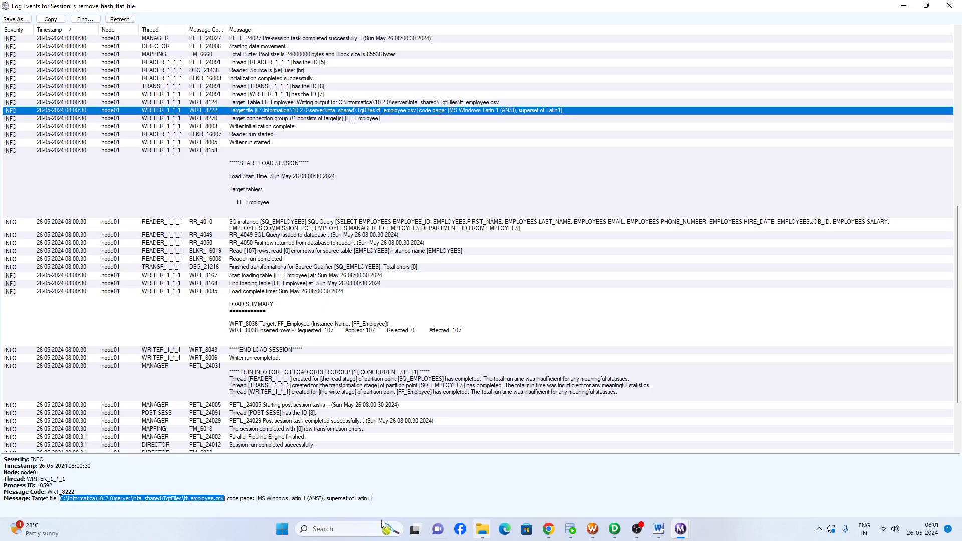
{"action": "left_click", "coordinate": [99, 501]}
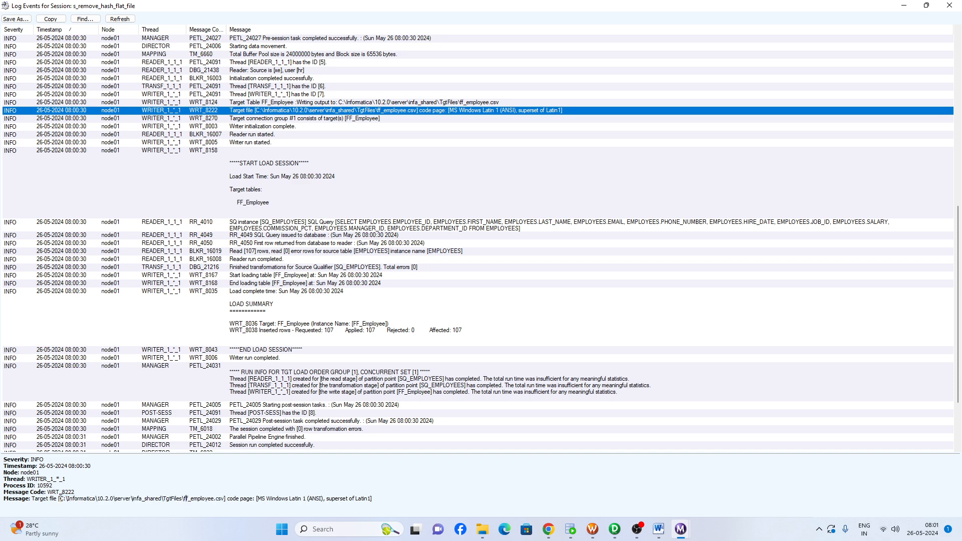
{"action": "left_click_drag", "start_coordinate": [60, 499], "coordinate": [184, 500]}
{"action": "key", "text": "ctrl+c"}
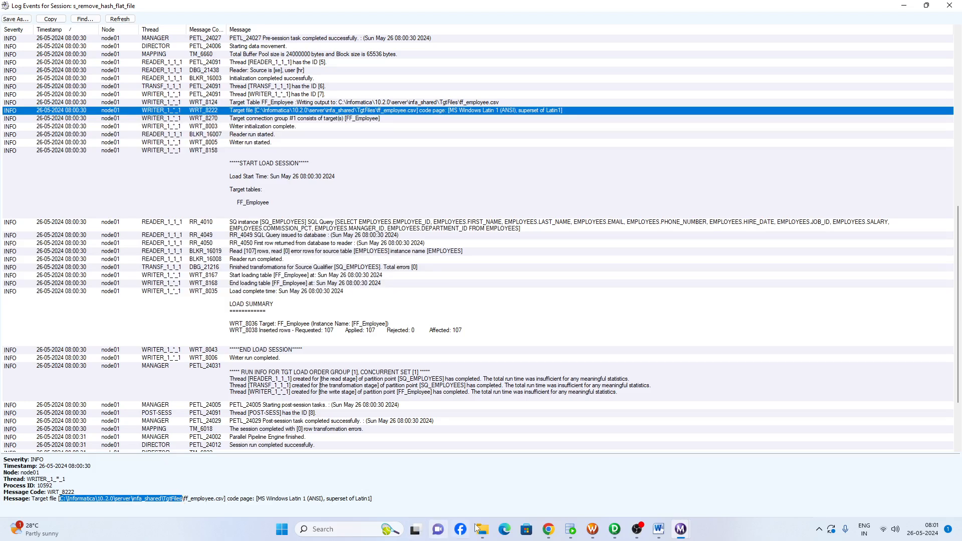
Switch to File Explorer and go to the copied path C:\Informatica\10.2.0\server\infa_shared\TgtFiles
{"action": "mouse_move", "coordinate": [481, 528]}
{"action": "left_click", "coordinate": [405, 481]}
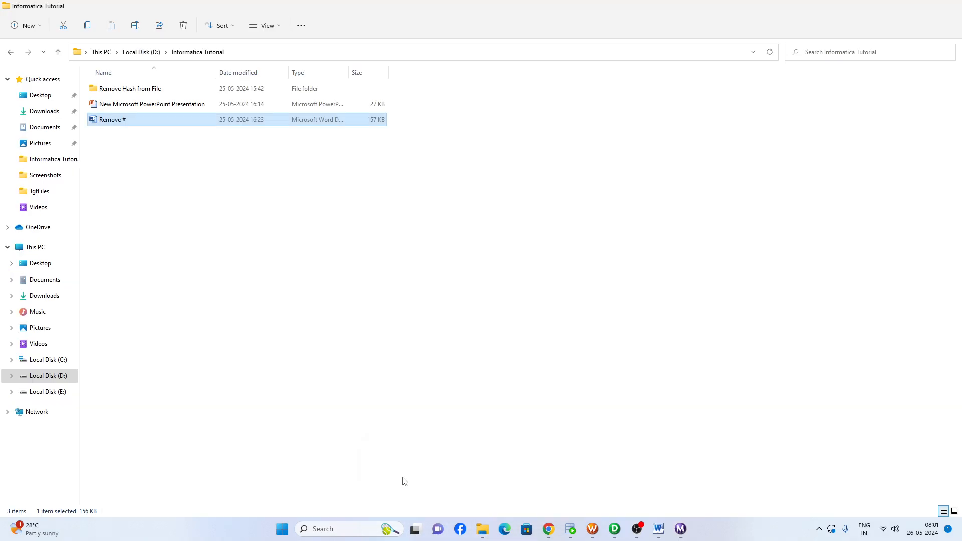
{"action": "left_click", "coordinate": [327, 52]}
{"action": "key", "text": "ctrl+v"}
{"action": "key", "text": "Return"}
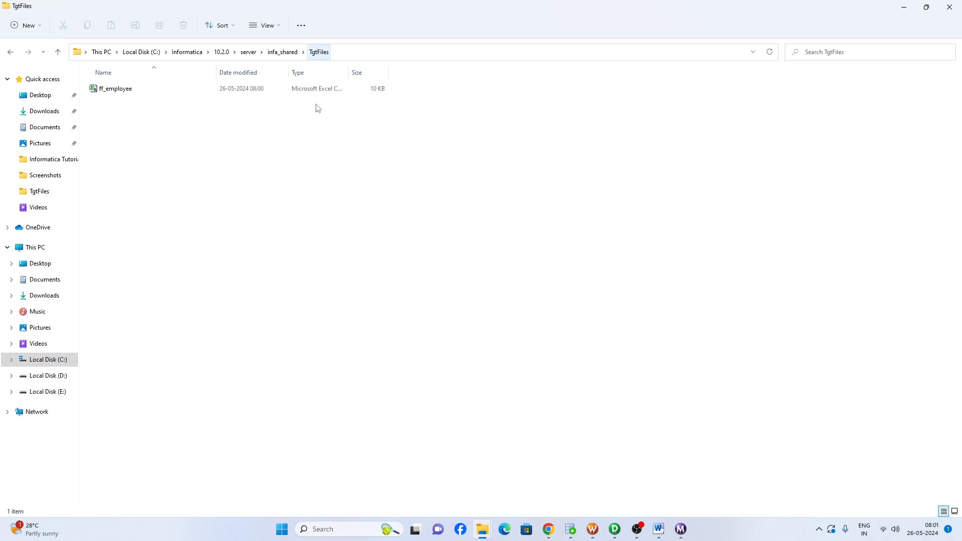
Open ff_employee from the TgtFiles folder in Notepad++ and highlight the # at the start of its header line
{"action": "left_click", "coordinate": [123, 91]}
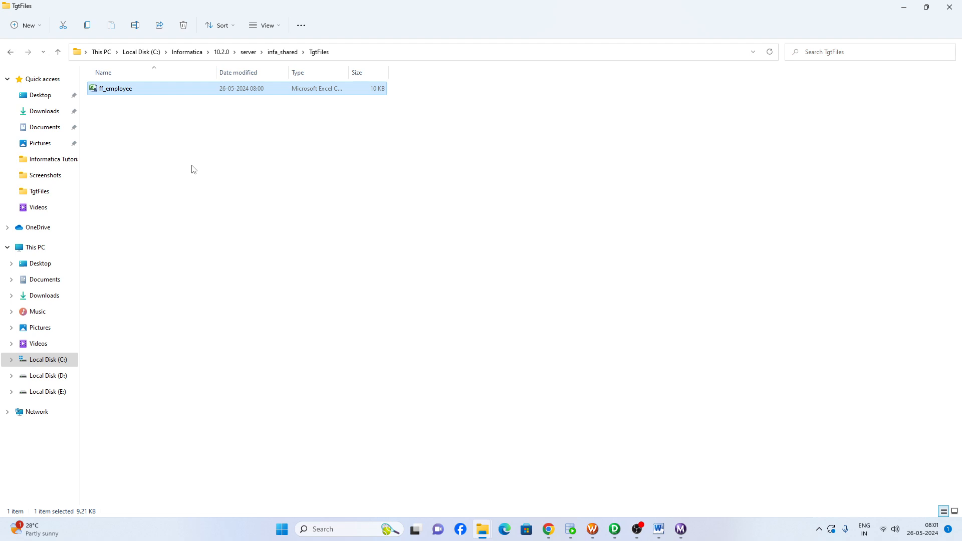
{"action": "right_click", "coordinate": [120, 94]}
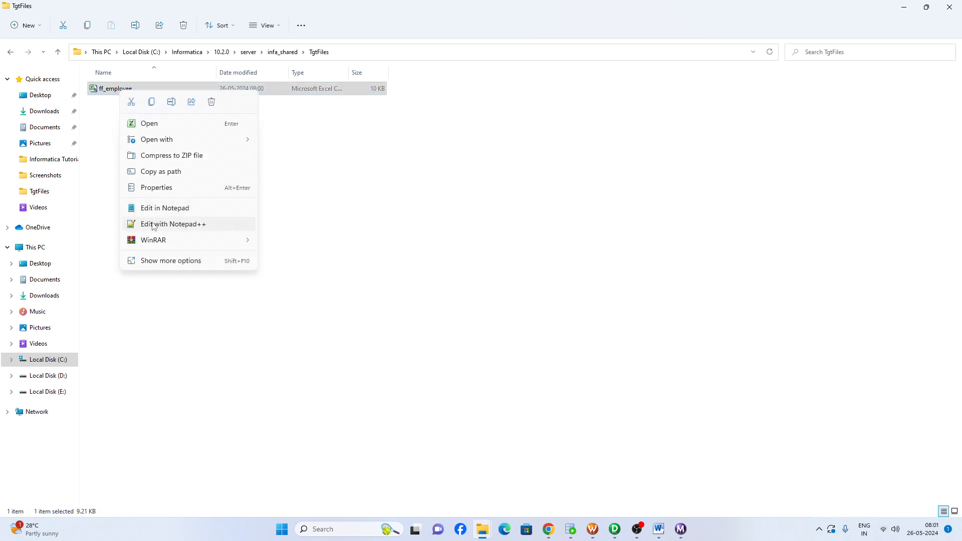
{"action": "left_click", "coordinate": [154, 226]}
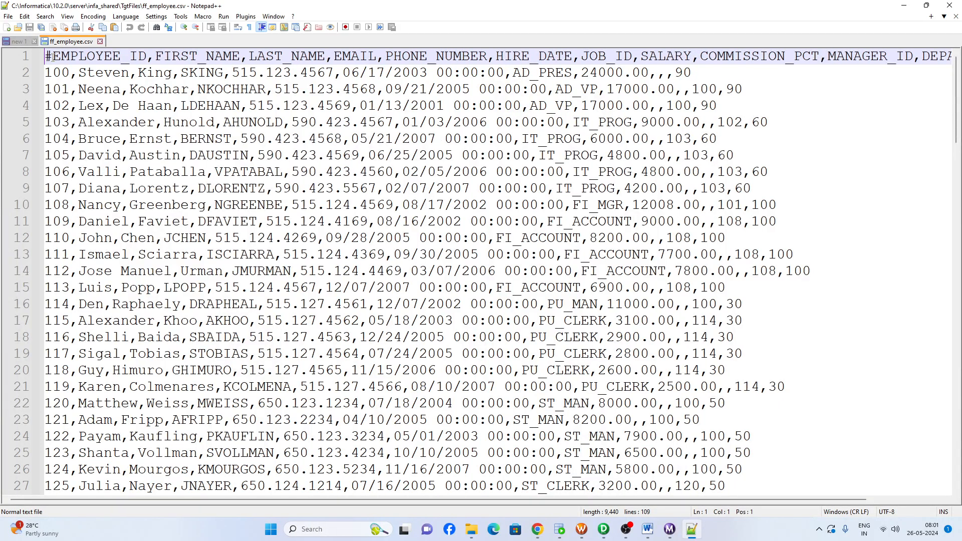
{"action": "left_click_drag", "start_coordinate": [53, 57], "coordinate": [45, 57]}
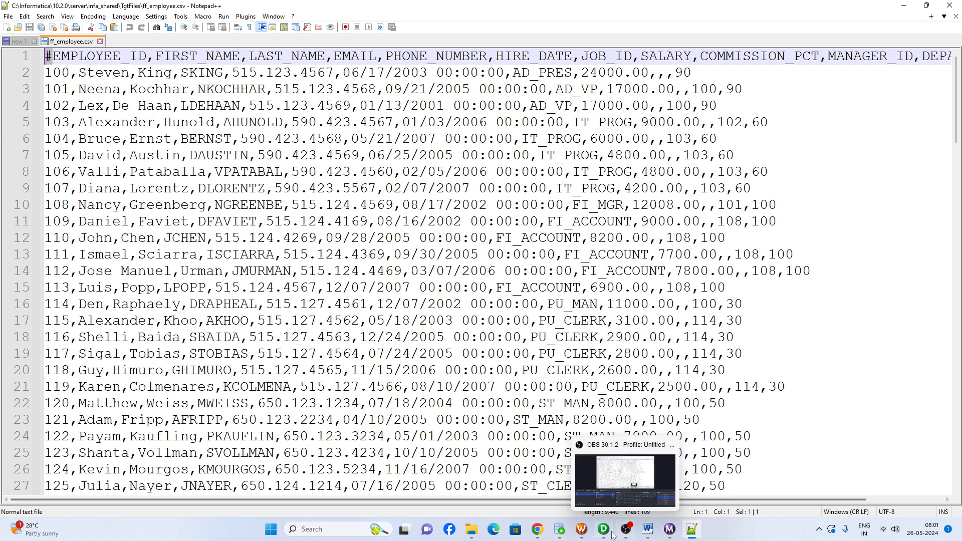
Switch to PowerCenter Workflow Manager and add an empty custom property row to the s_remove_hash_flat_file session's configuration
{"action": "left_click", "coordinate": [581, 529]}
{"action": "double_click", "coordinate": [377, 116]}
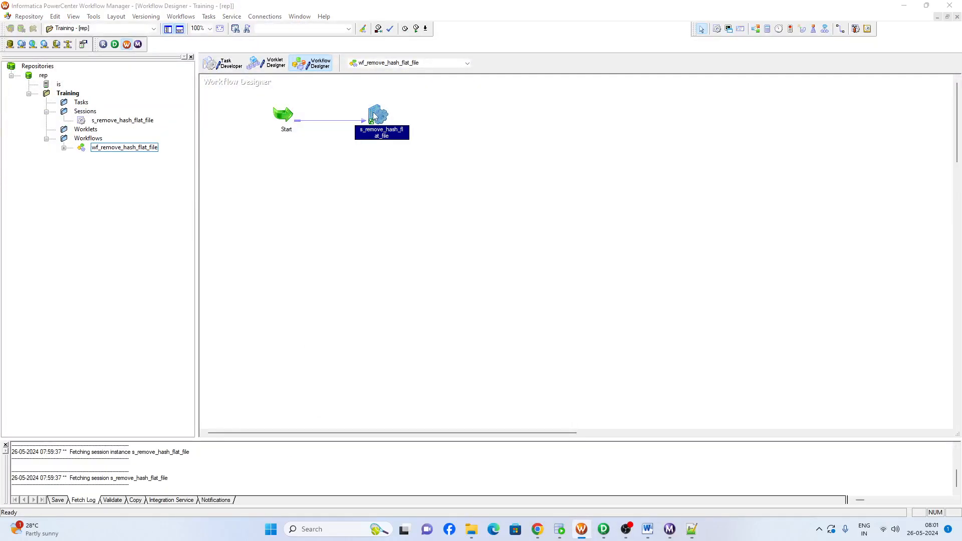
{"action": "left_click", "coordinate": [396, 146]}
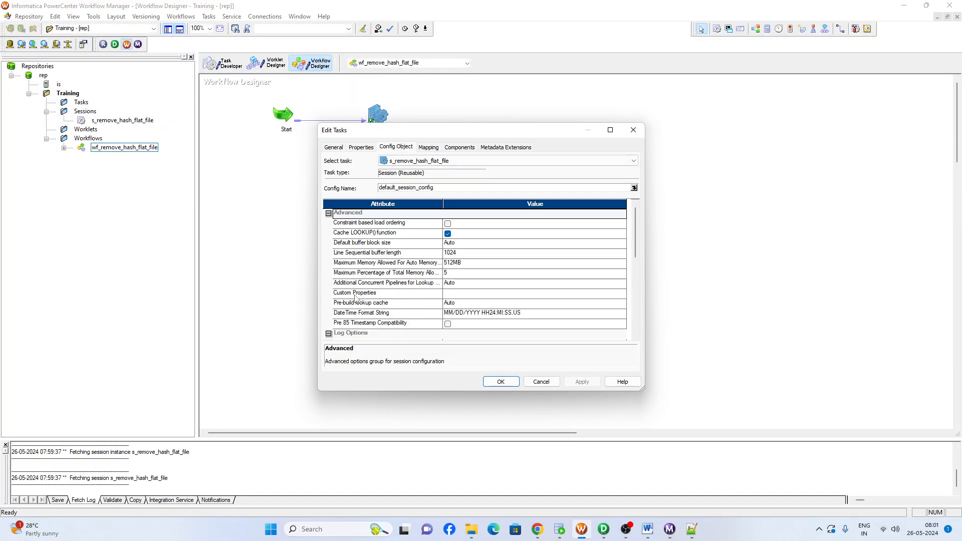
{"action": "left_click", "coordinate": [508, 295]}
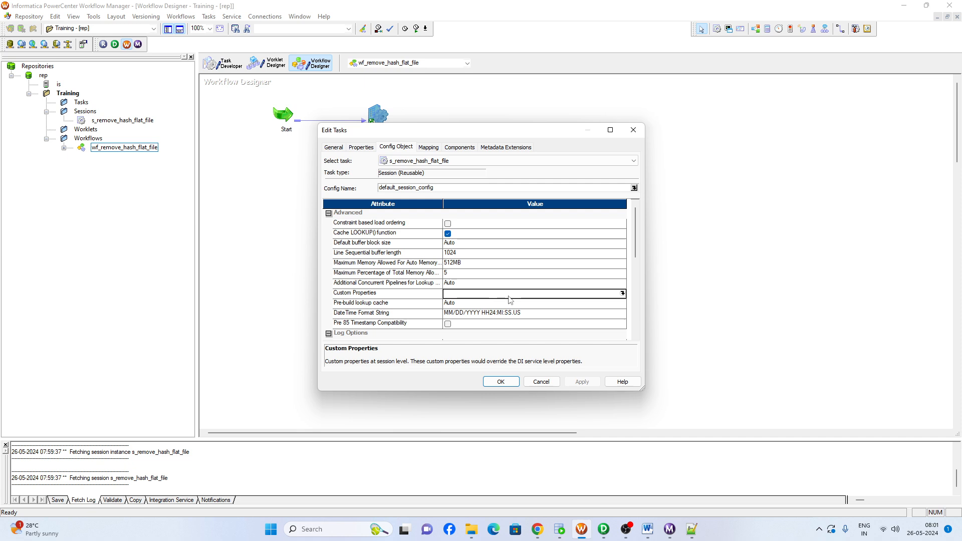
{"action": "left_click", "coordinate": [622, 293]}
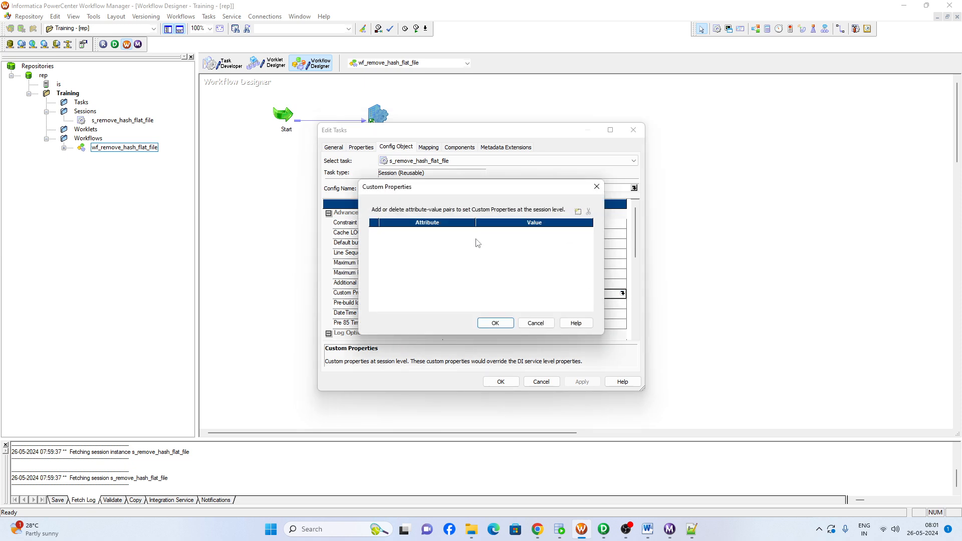
{"action": "left_click", "coordinate": [577, 211]}
Copy RemoveOutputHeaderHash from the Word document, enter it as the custom property's attribute with value Yes, and apply the session changes
{"action": "left_click", "coordinate": [647, 529]}
{"action": "left_click_drag", "start_coordinate": [178, 256], "coordinate": [339, 255]}
{"action": "key", "text": "ctrl+c"}
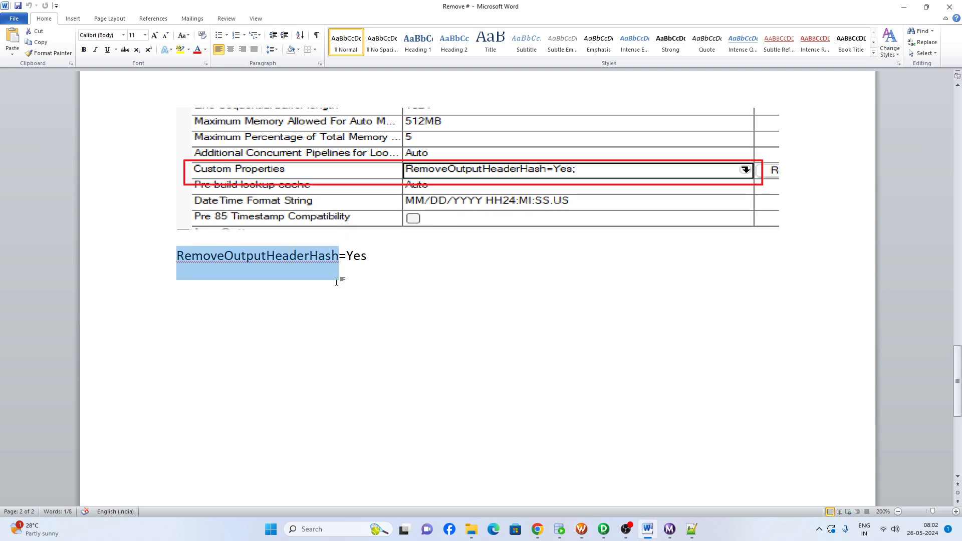
{"action": "key", "text": "alt+Tab"}
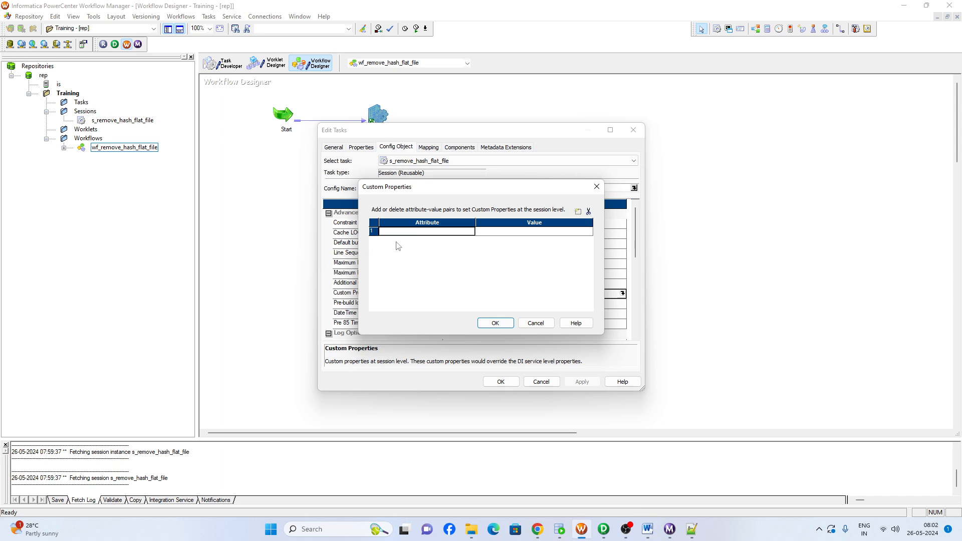
{"action": "key", "text": "ctrl+v"}
{"action": "left_click", "coordinate": [487, 232]}
{"action": "type", "text": "Y"}
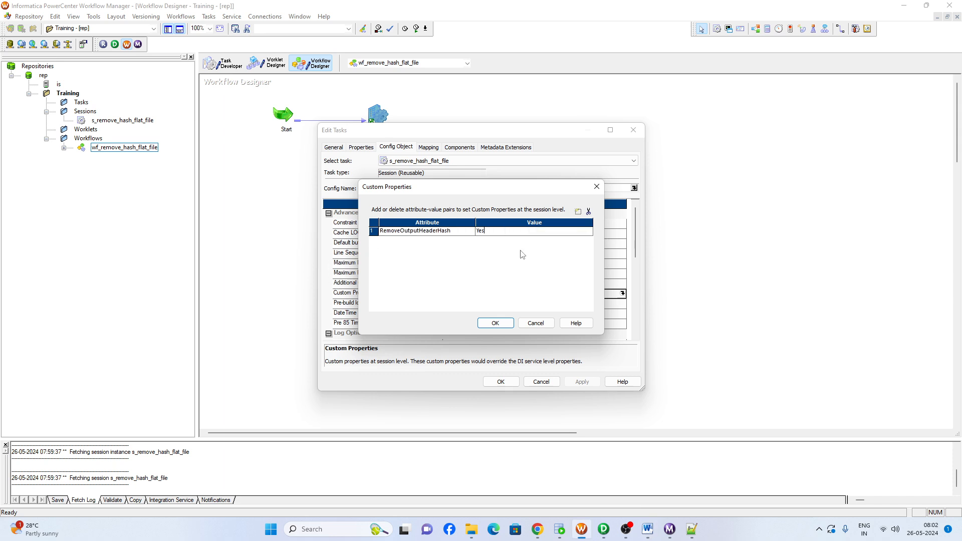
{"action": "left_click", "coordinate": [495, 323]}
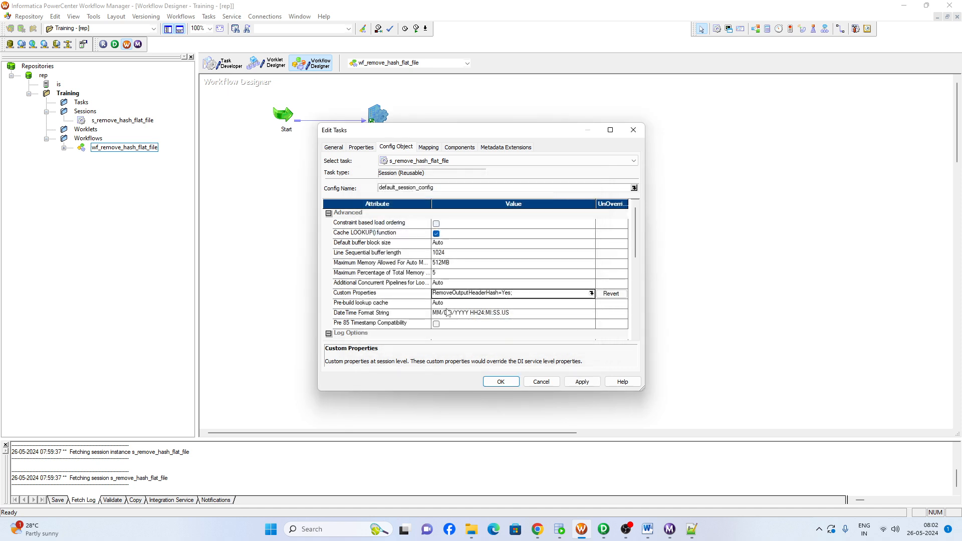
{"action": "left_click", "coordinate": [582, 383]}
{"action": "left_click", "coordinate": [500, 382]}
{"action": "left_click", "coordinate": [283, 240]}
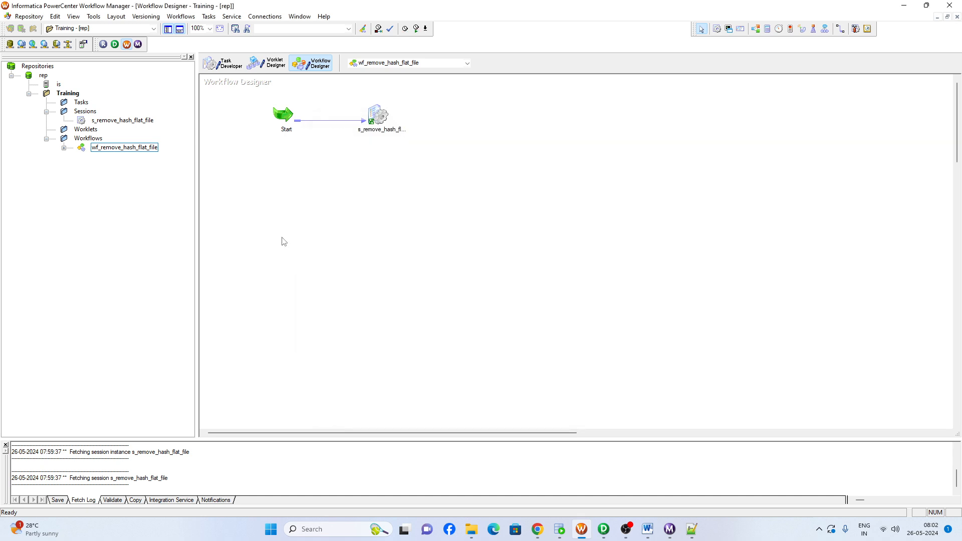
Save the wf_remove_hash_flat_file workflow and start it
{"action": "key", "text": "ctrl+s"}
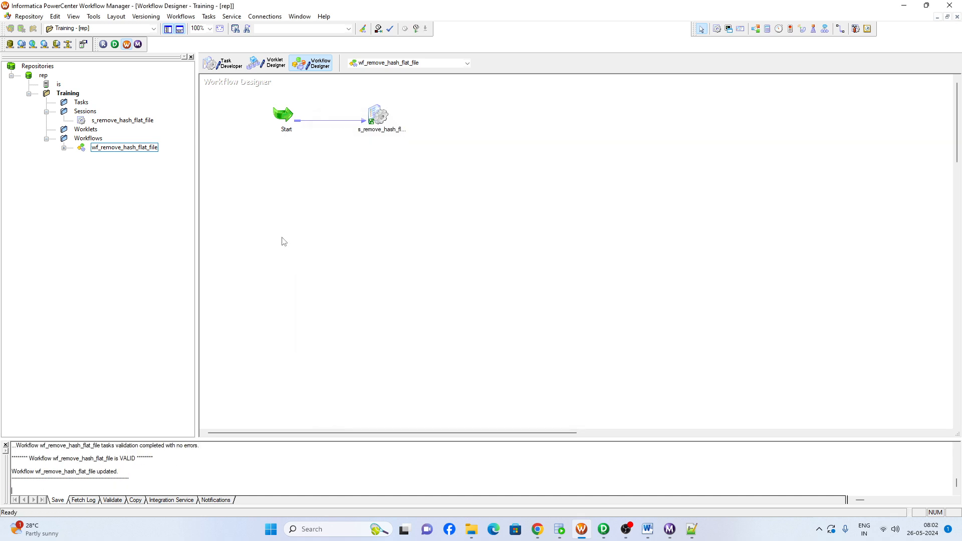
{"action": "right_click", "coordinate": [297, 181]}
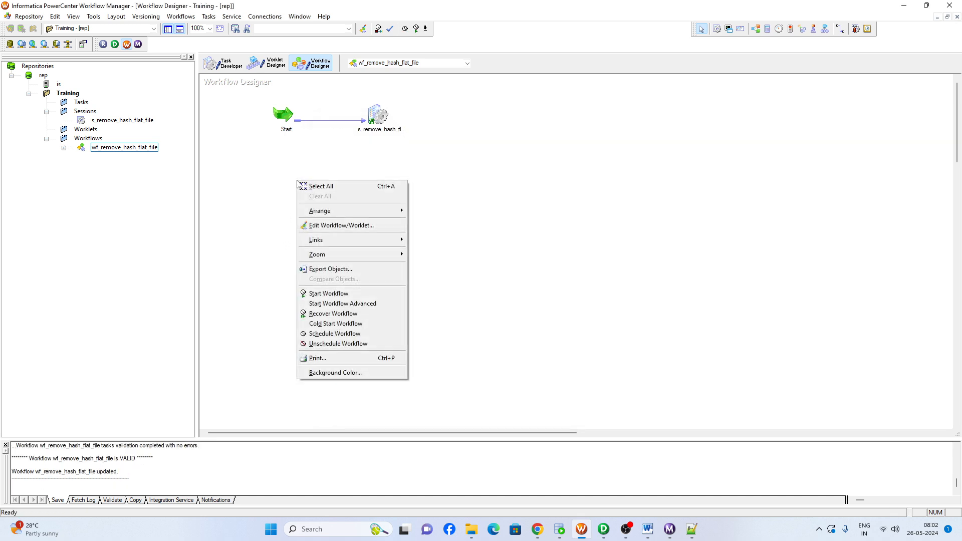
{"action": "left_click", "coordinate": [320, 295]}
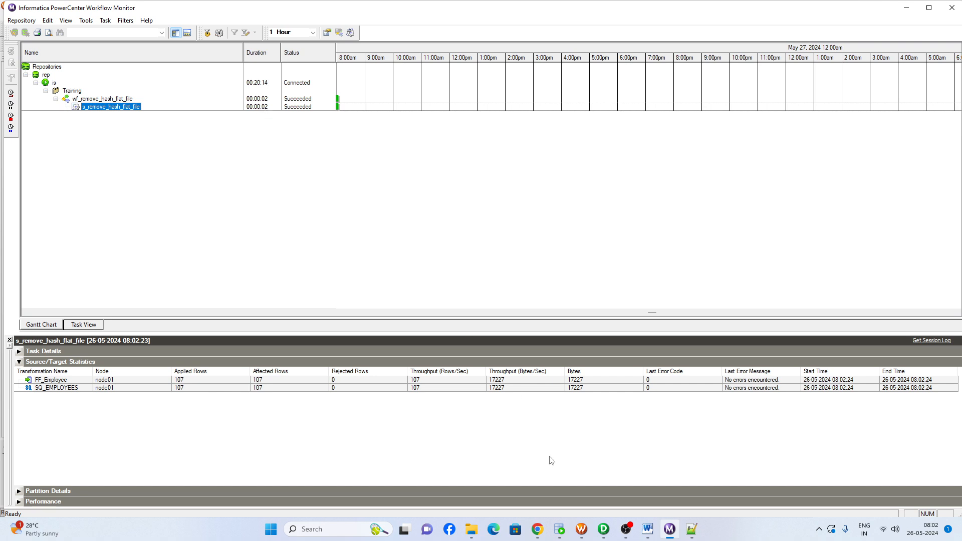
Switch to the TgtFiles folder, open ff_employee in Notepad++ again and reload the file to check its header line
{"action": "mouse_move", "coordinate": [471, 530]}
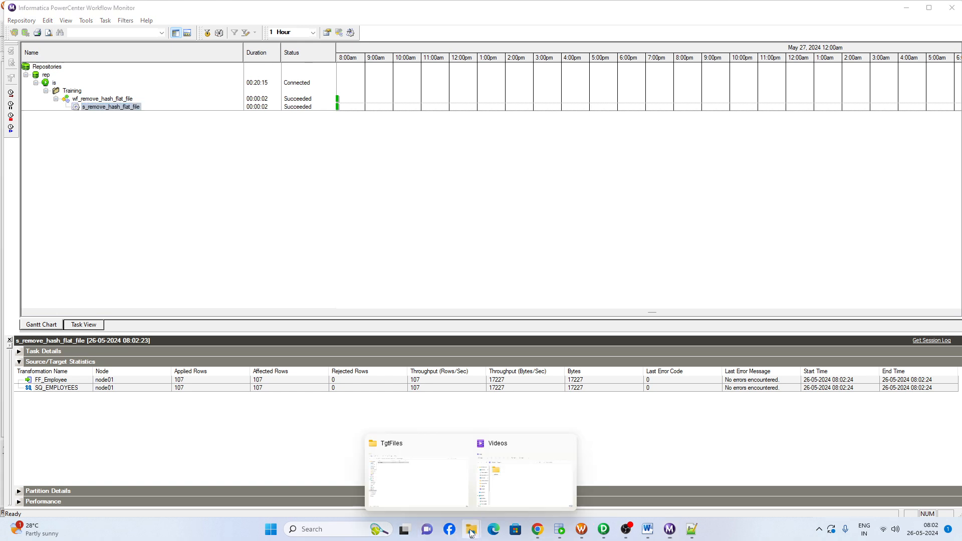
{"action": "left_click", "coordinate": [401, 483]}
{"action": "right_click", "coordinate": [195, 200]}
{"action": "key", "text": "Escape"}
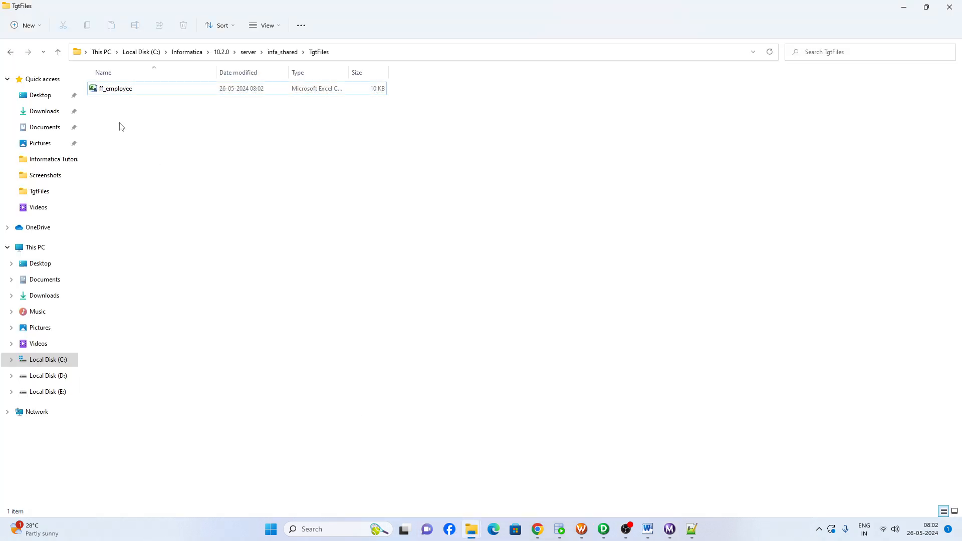
{"action": "right_click", "coordinate": [116, 89]}
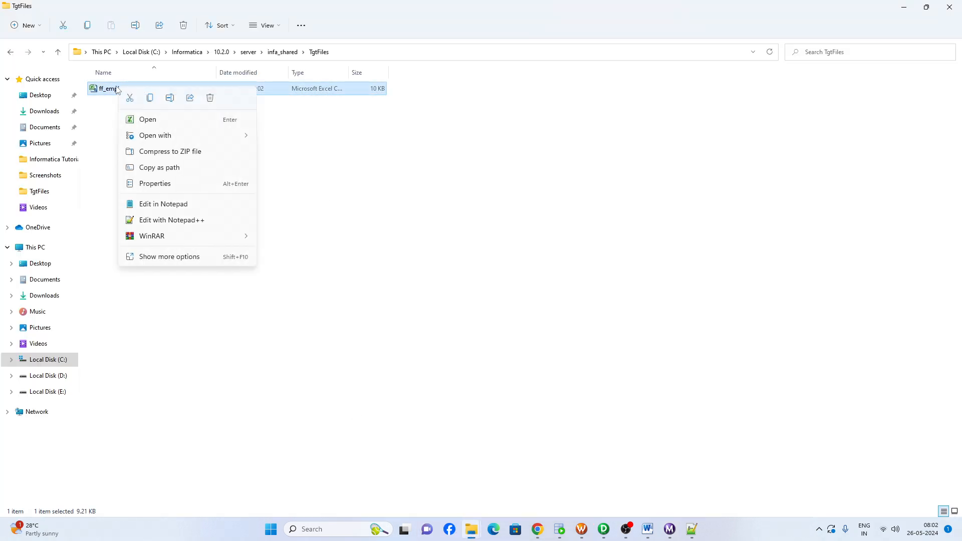
{"action": "left_click", "coordinate": [155, 220]}
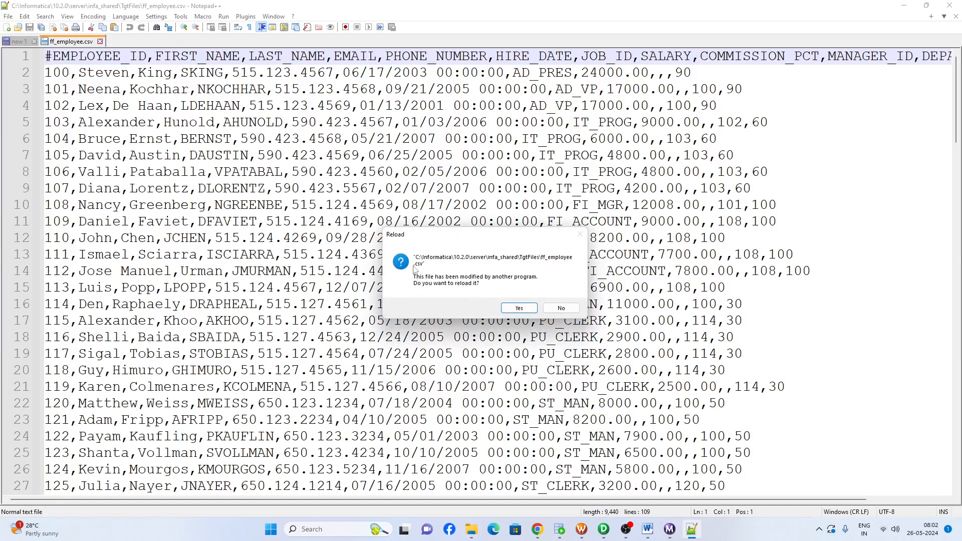
{"action": "left_click", "coordinate": [519, 308]}
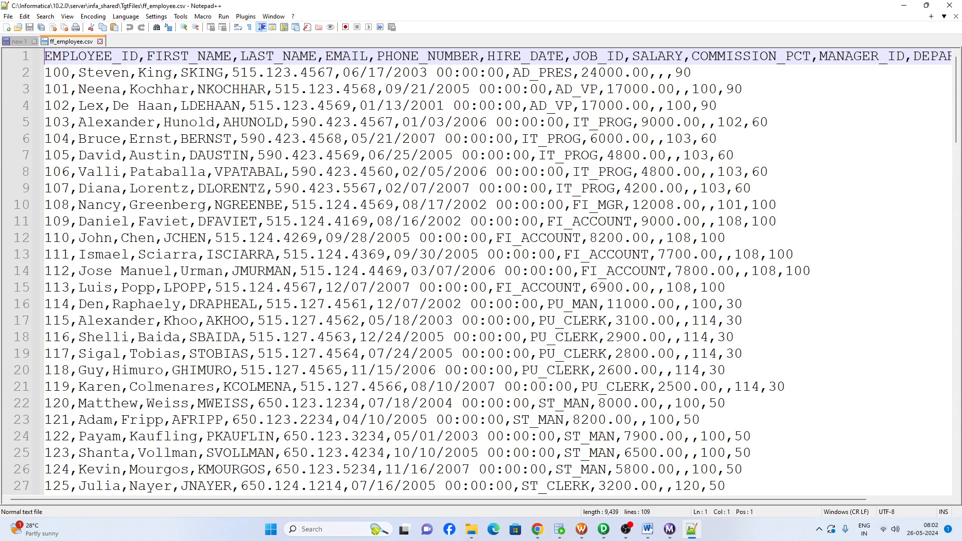
Switch to Oracle SQL Developer, view the EMPLOYEES table data, and compare its rows with ff_employee.csv in Notepad++
{"action": "left_click", "coordinate": [536, 476]}
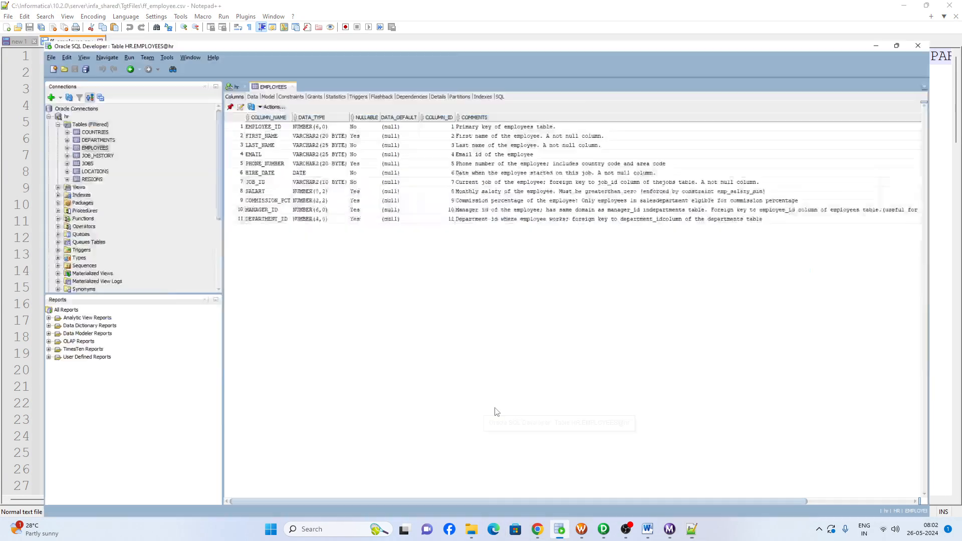
{"action": "left_click", "coordinate": [226, 61]}
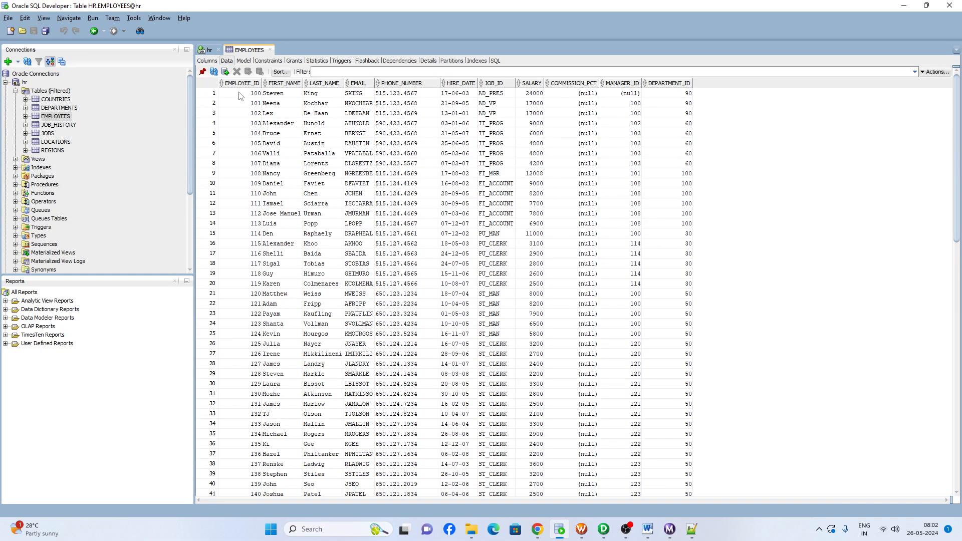
{"action": "left_click_drag", "start_coordinate": [239, 96], "coordinate": [620, 375]}
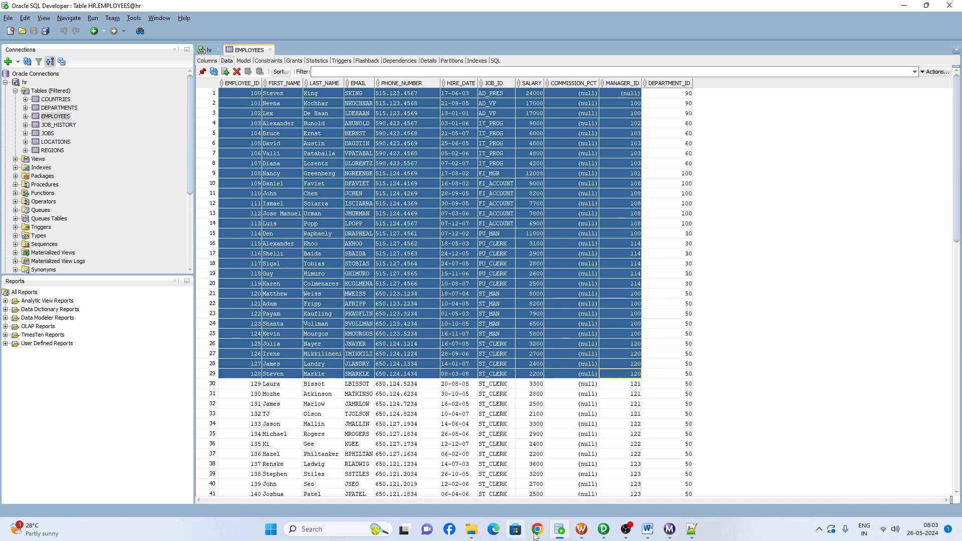
{"action": "left_click", "coordinate": [691, 529]}
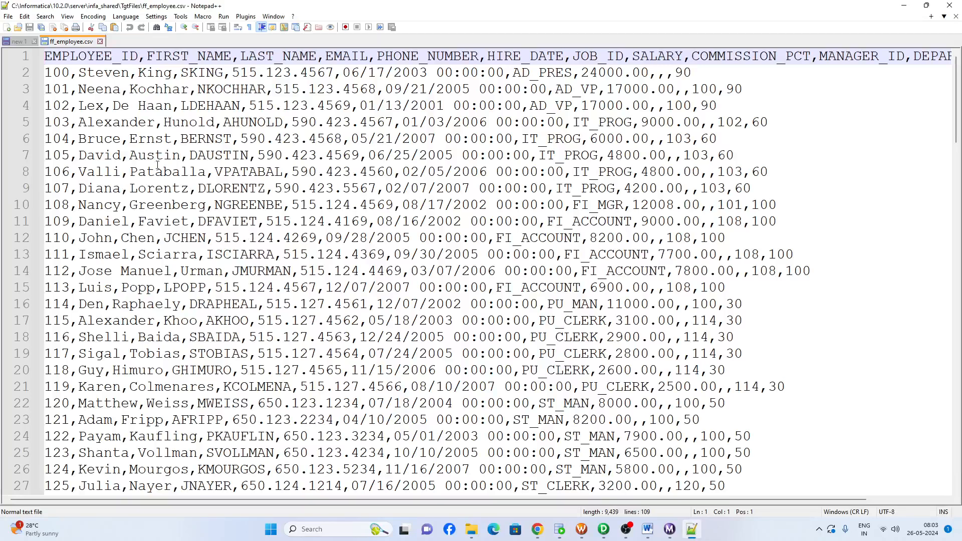